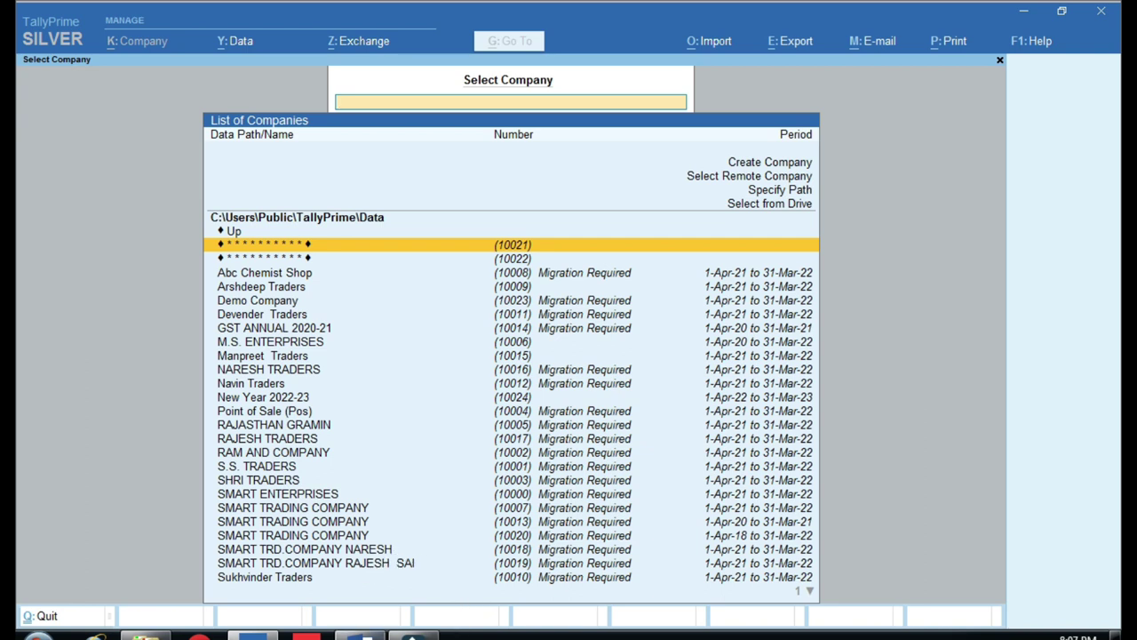
Step: Switch to the Word document and read through the twelve-point checklist for first-time accounting in Tally/Busy
click(363, 634)
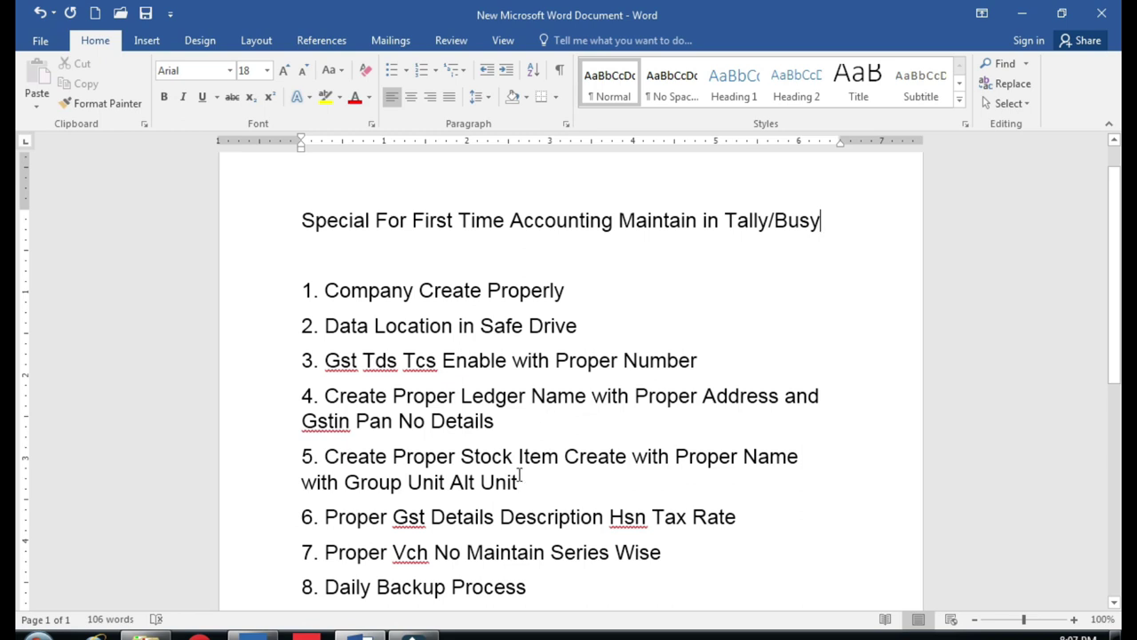
scroll(522, 482, down, 3)
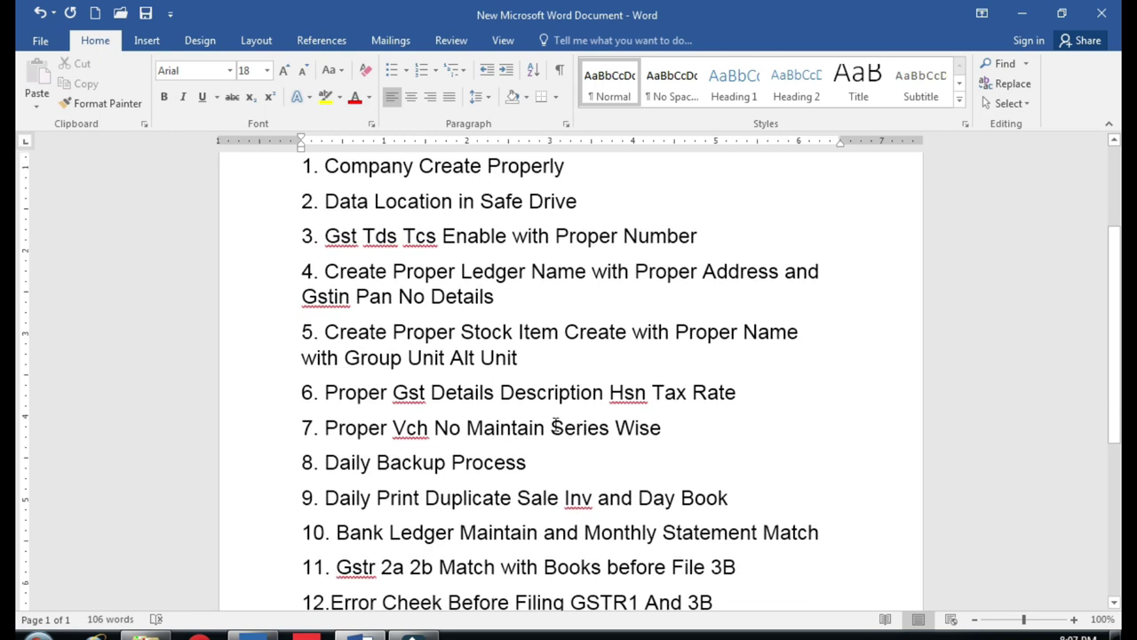
scroll(554, 425, down, 1)
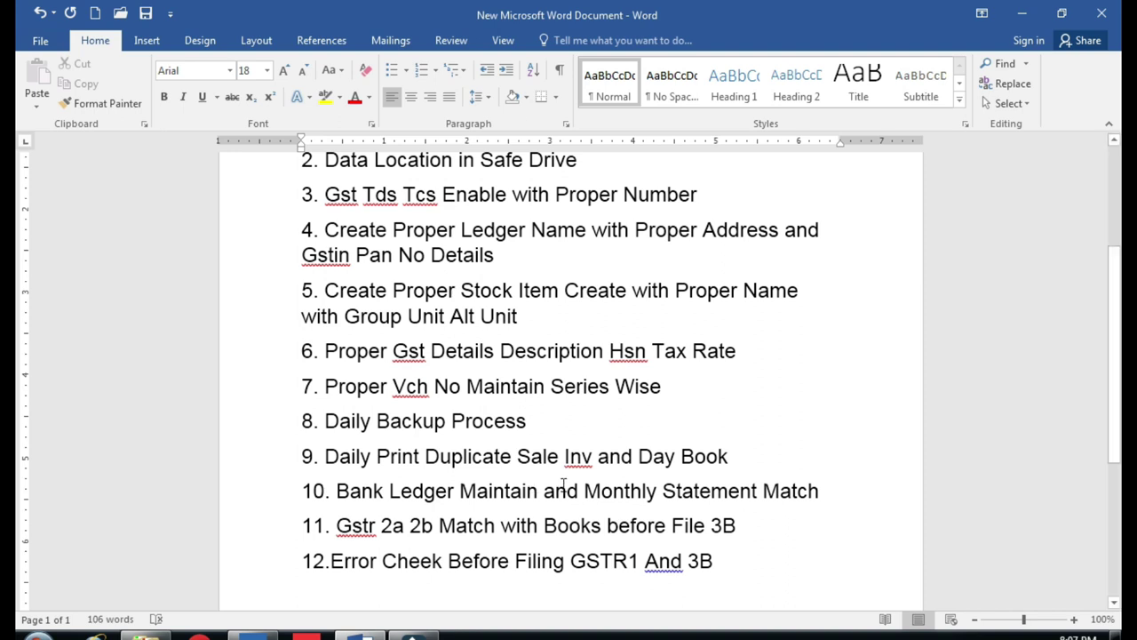
scroll(490, 527, down, 1)
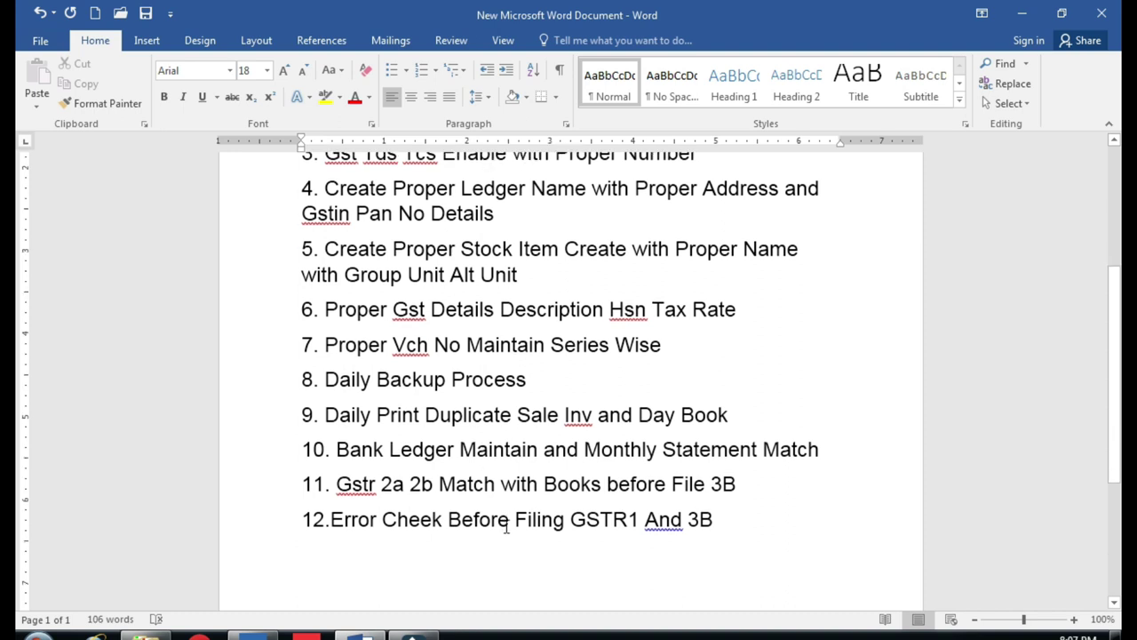
scroll(504, 522, up, 4)
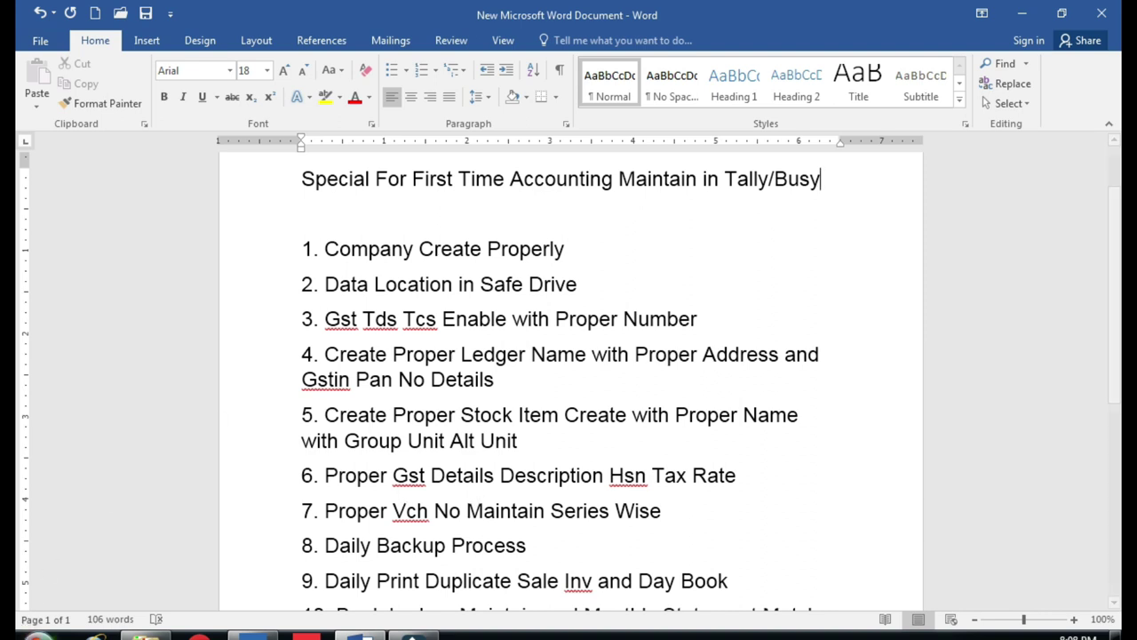
key(alt+Tab)
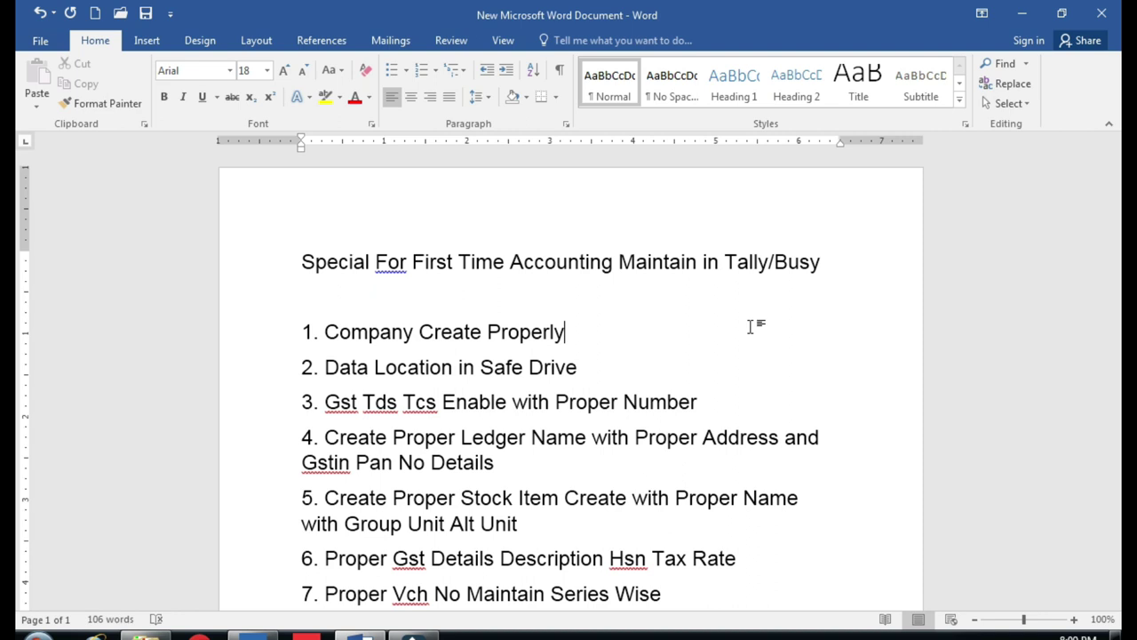
scroll(683, 381, down, 3)
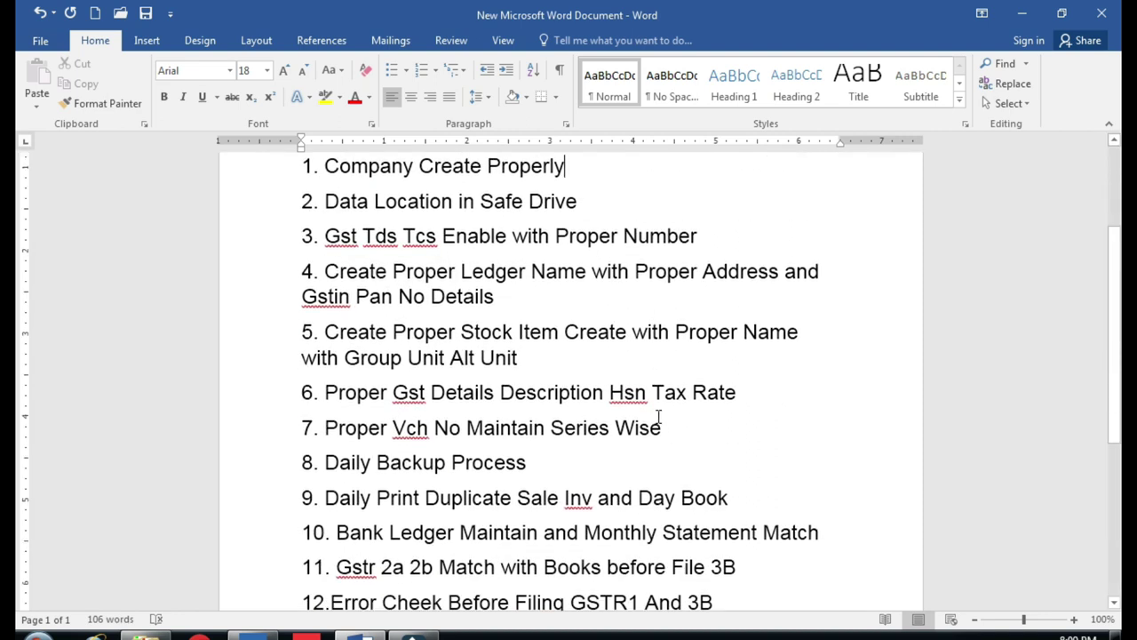
click(690, 426)
scroll(655, 444, down, 1)
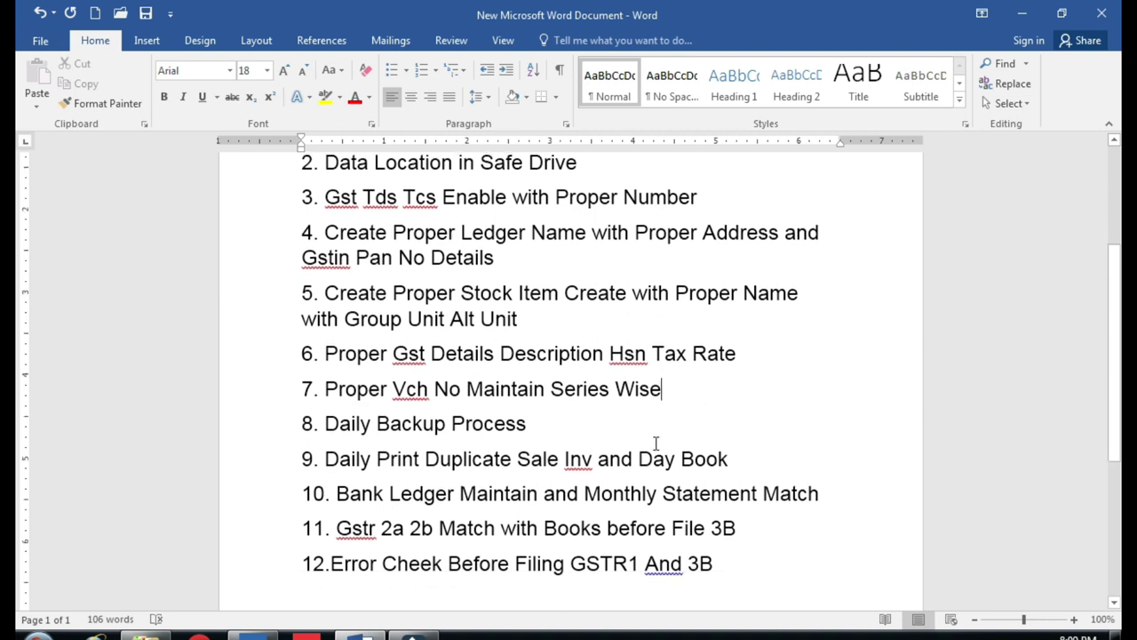
scroll(656, 443, down, 3)
scroll(655, 442, up, 1)
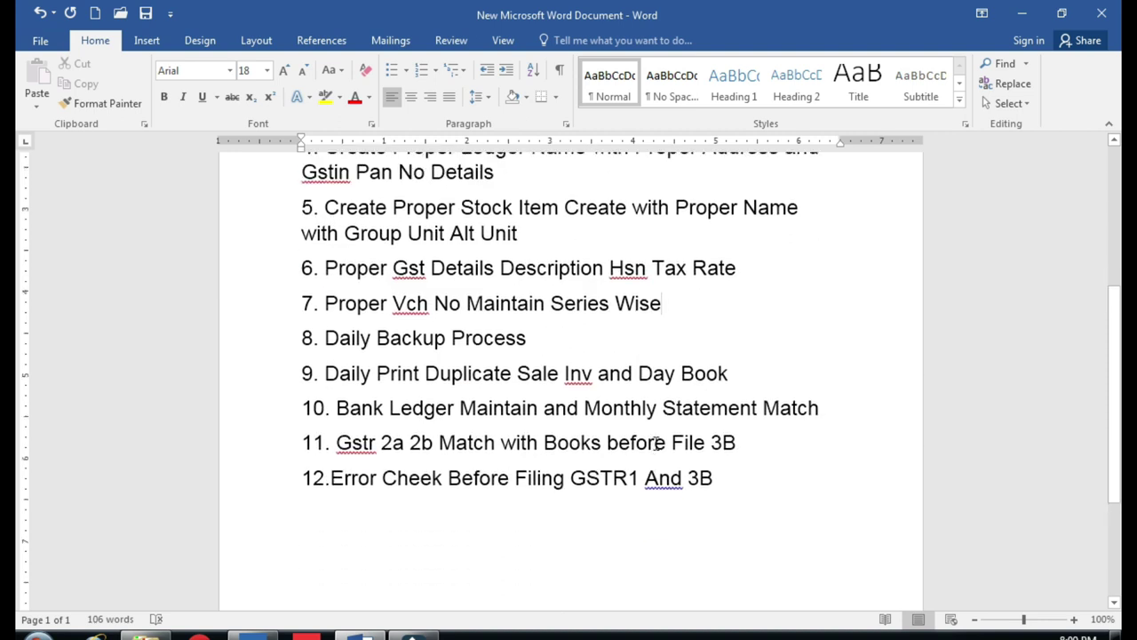
scroll(655, 443, up, 5)
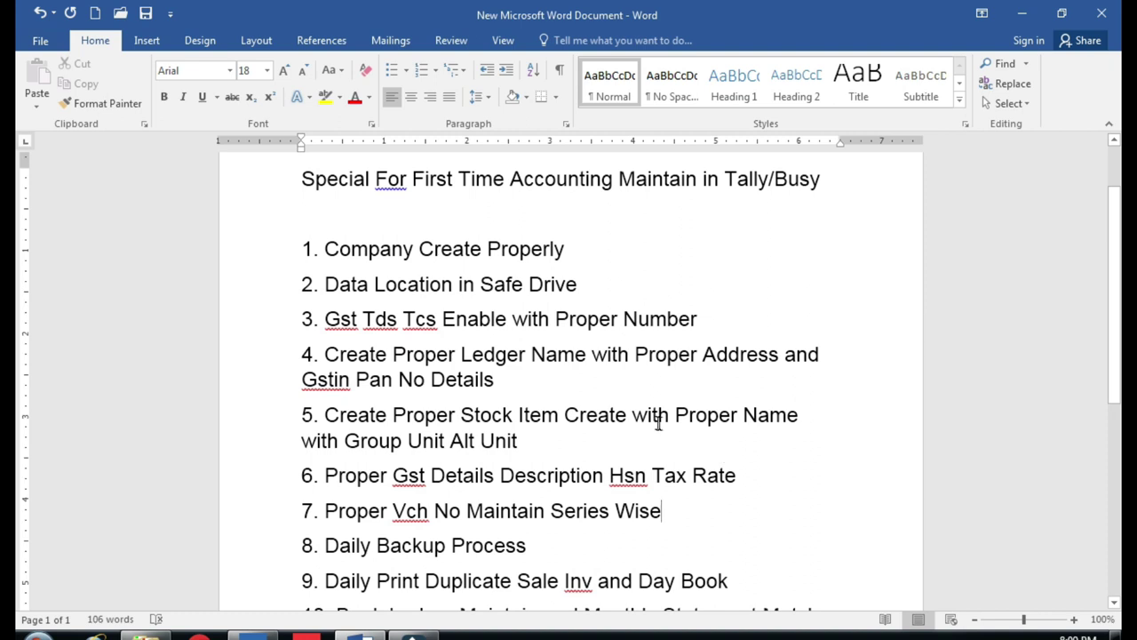
scroll(659, 425, up, 2)
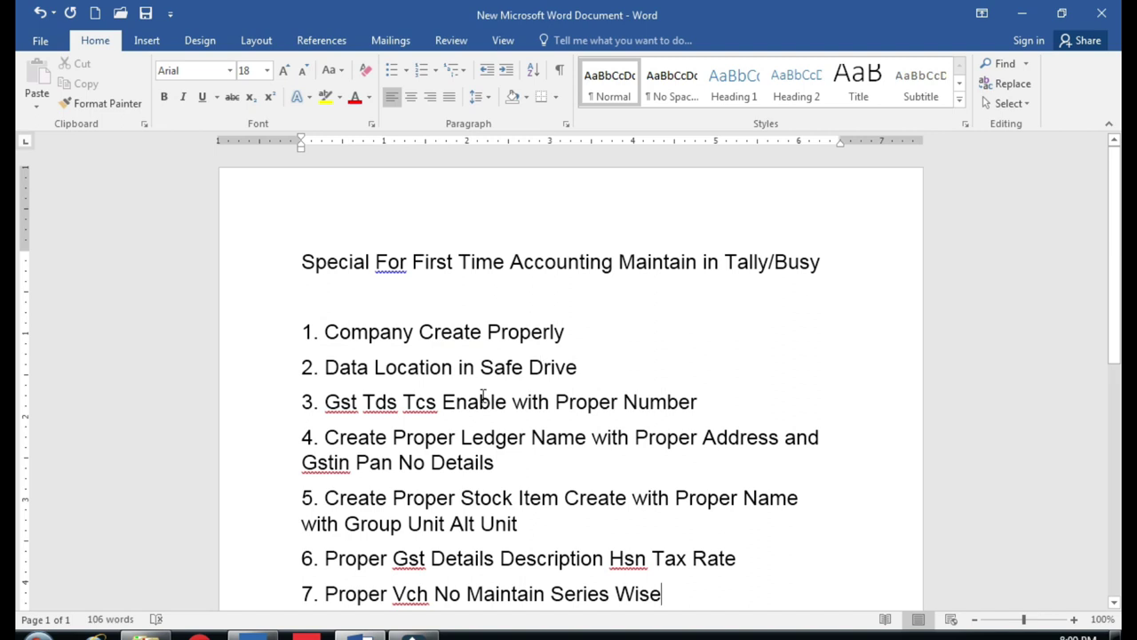
Step: Switch to TallyPrime and open the Company Creation form from the list of companies
key(alt+Tab)
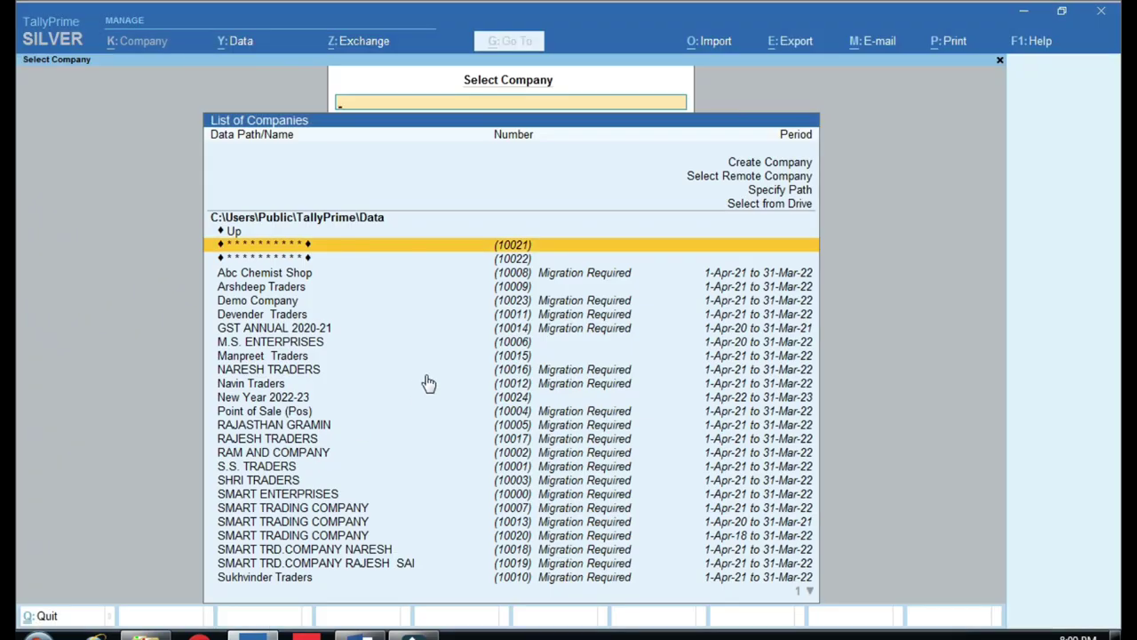
key(Up)
key(Up)
key(Up)
key(Up)
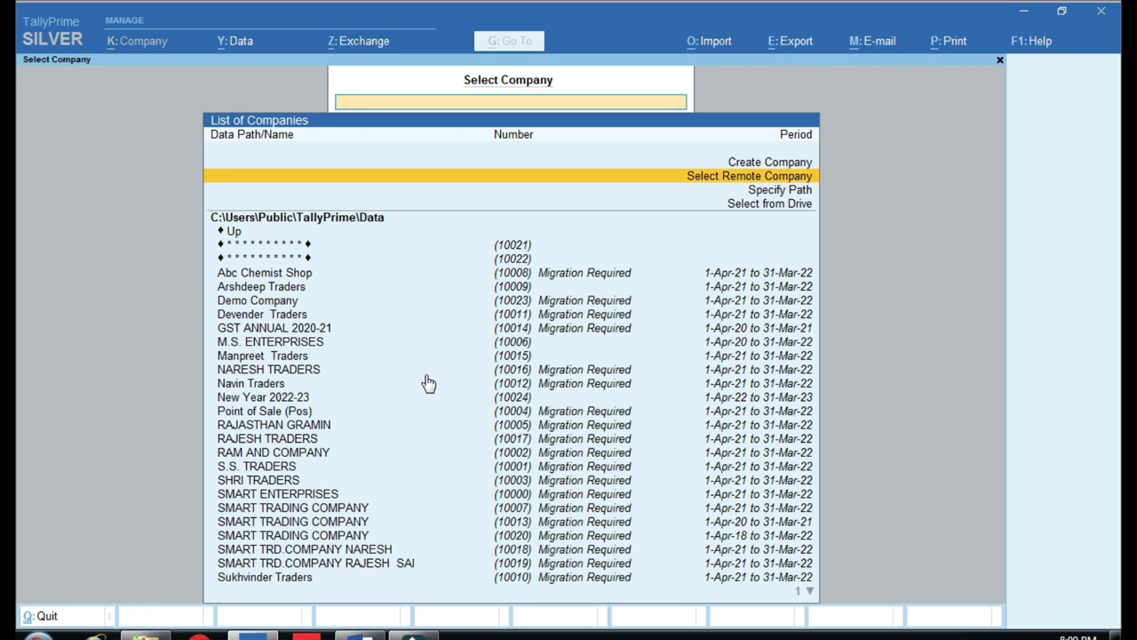
key(Up)
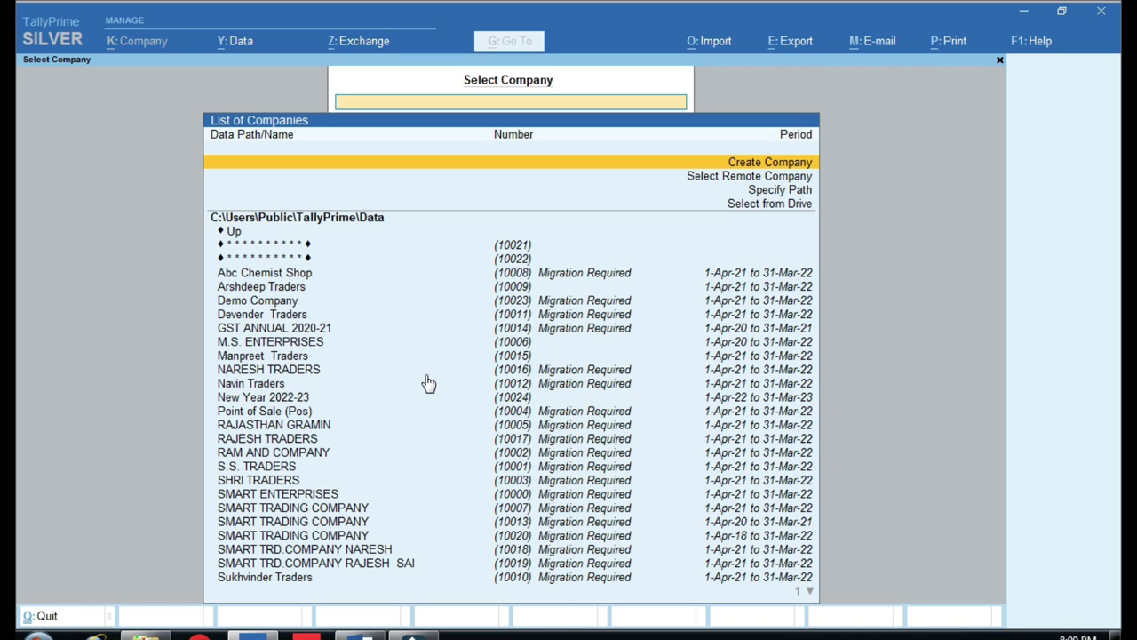
right_click(366, 634)
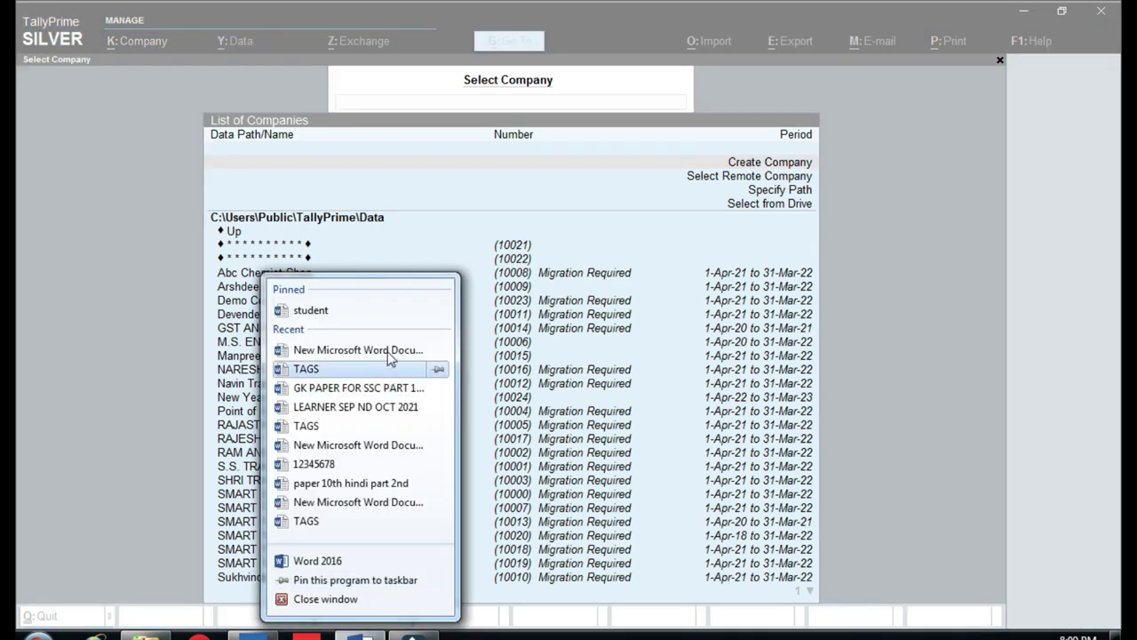
click(579, 426)
click(359, 635)
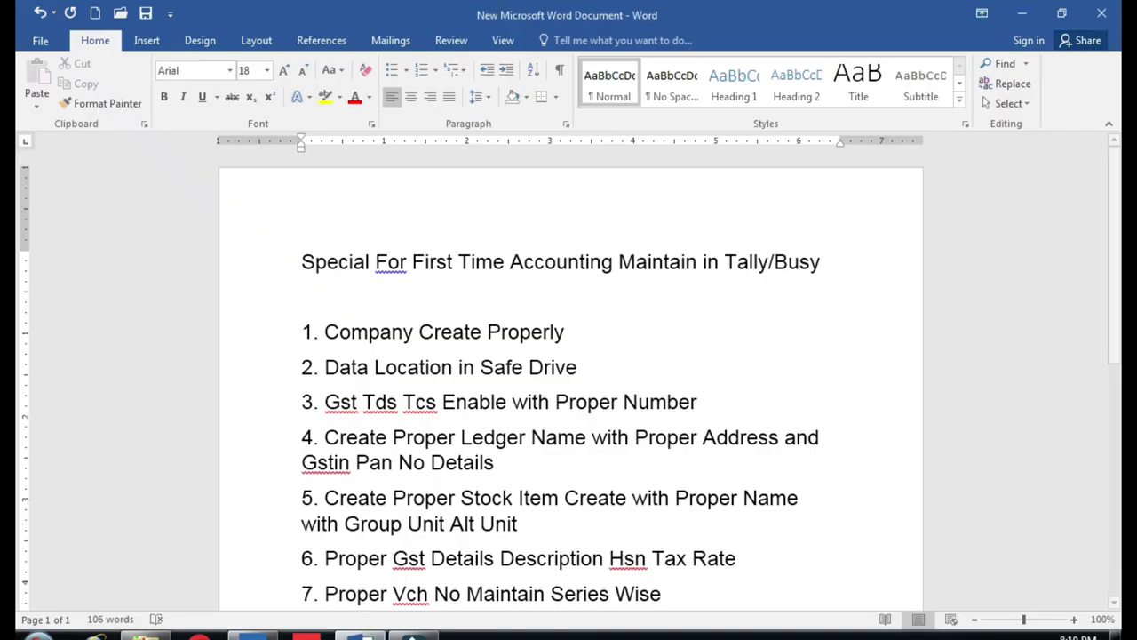
click(256, 634)
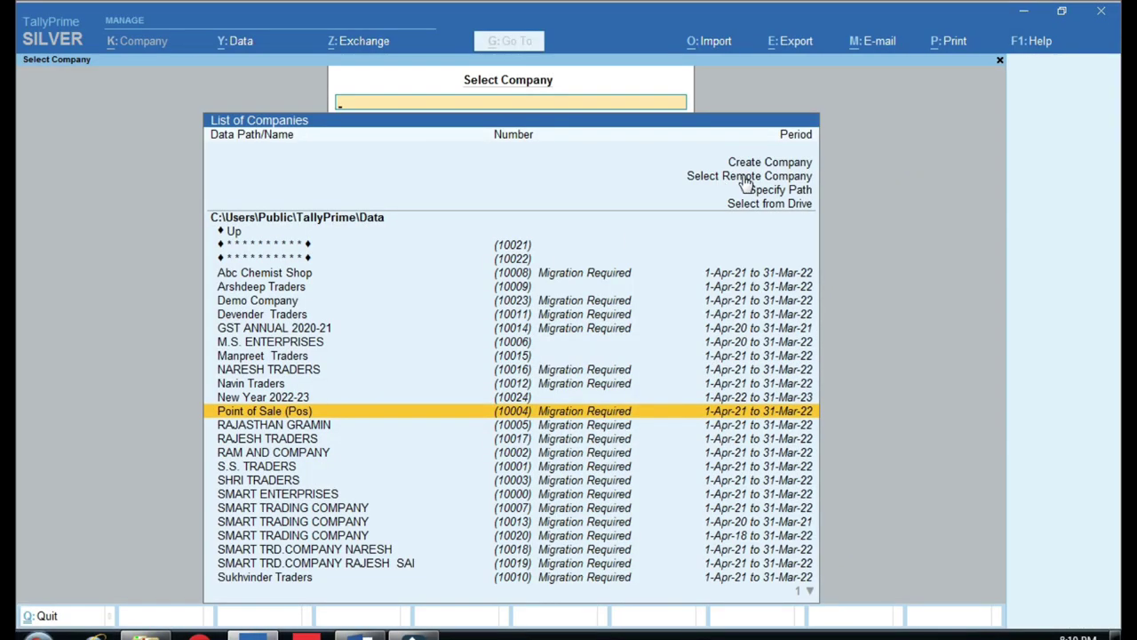
click(773, 161)
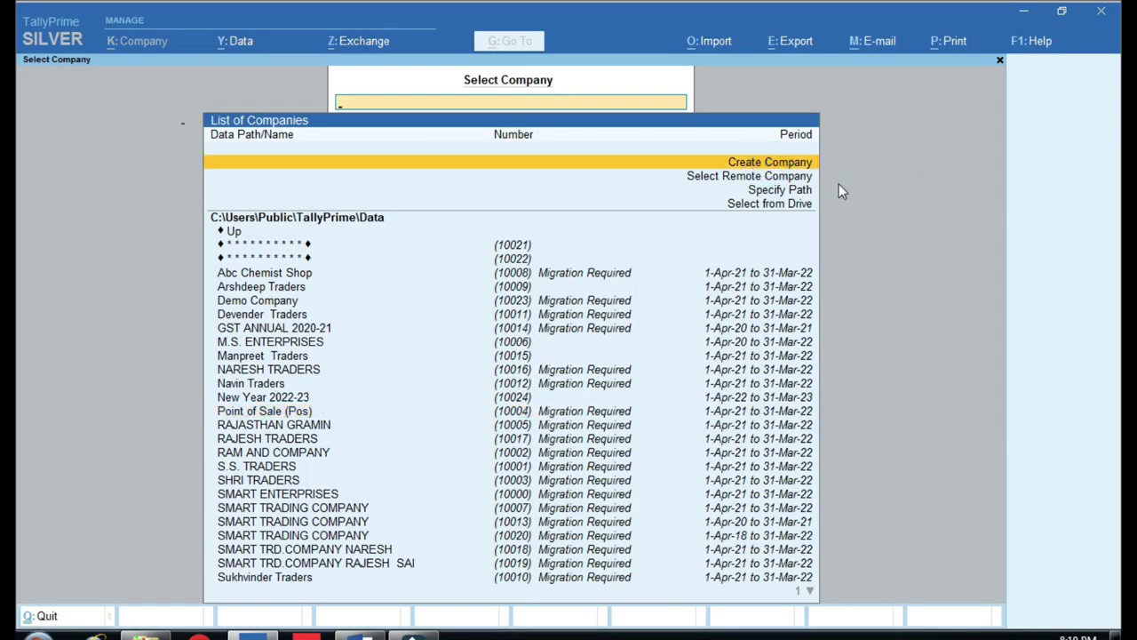
key(Return)
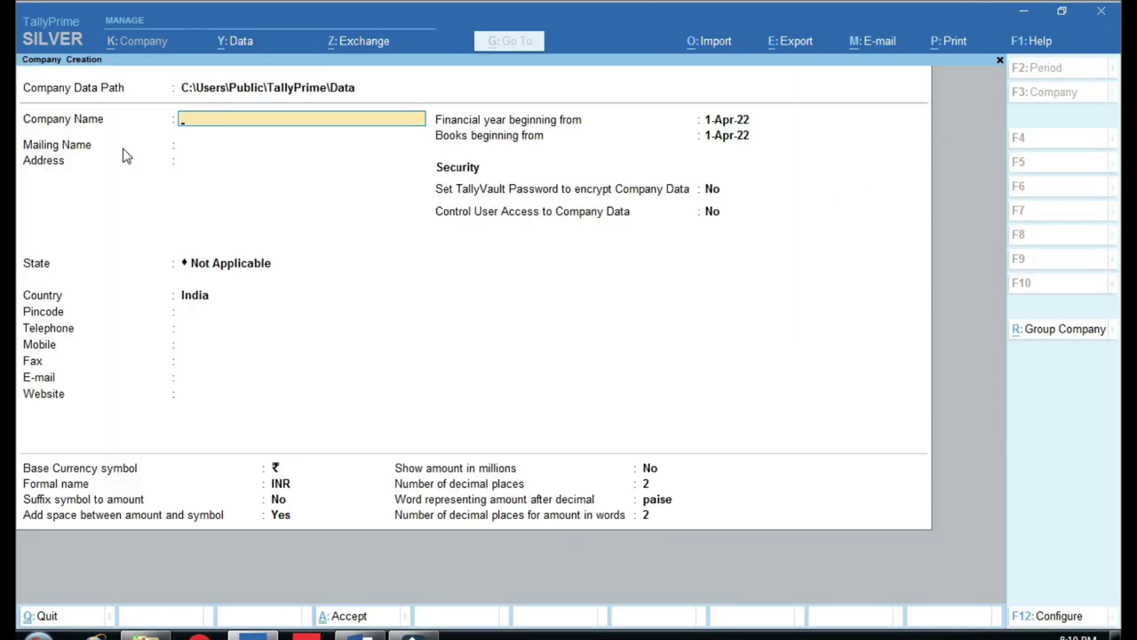
Step: Enter "Smart Trading Com" as the company name in the Company Creation form
key(ctrl)
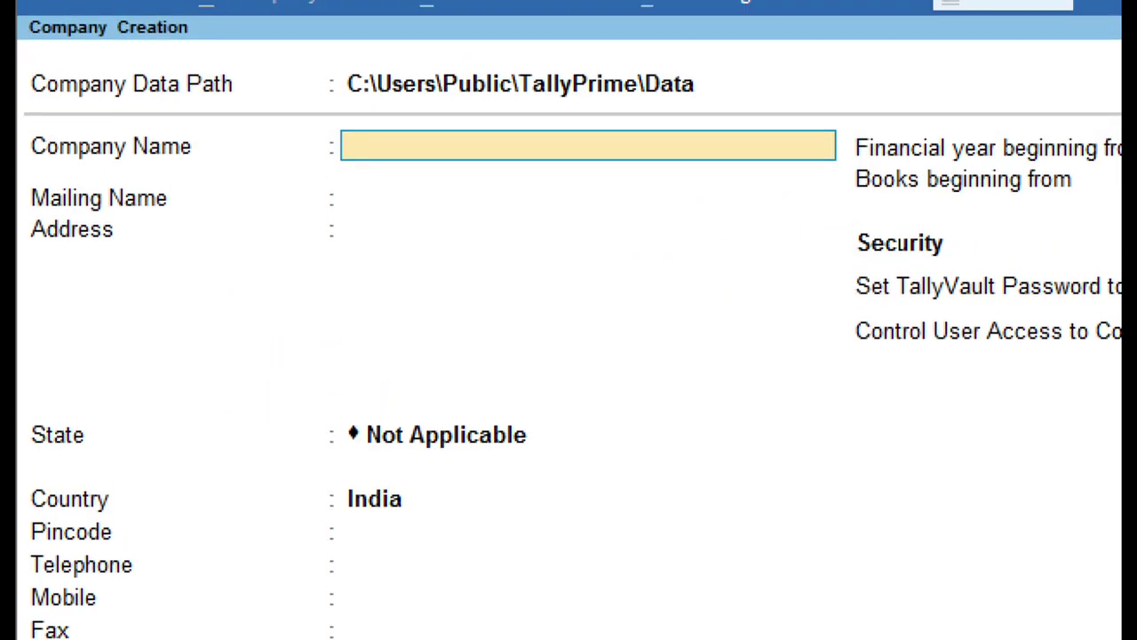
mouse_move(325, 118)
mouse_down()
mouse_move(690, 182)
mouse_move(879, 182)
mouse_move(855, 173)
mouse_up()
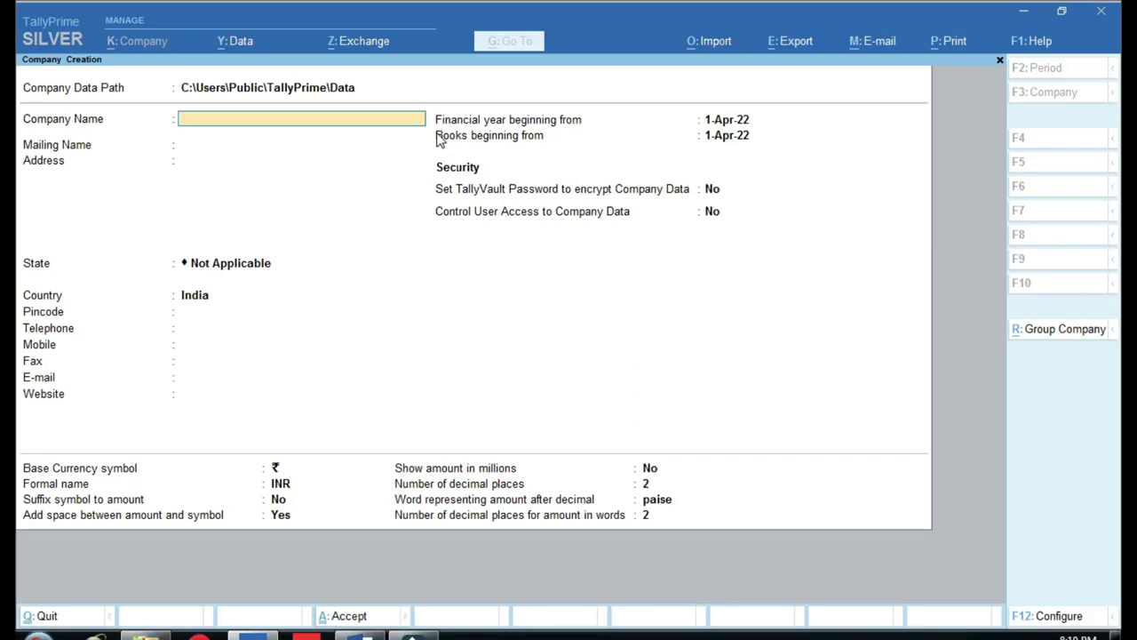
text(Smart Trading Com)
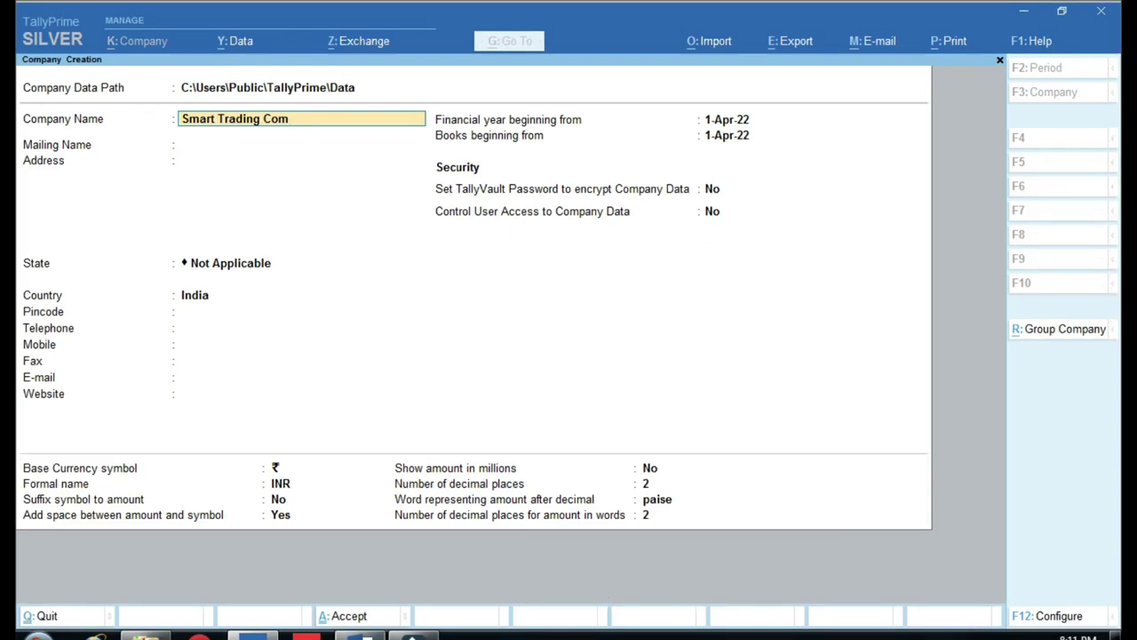
Step: Compare the checklist's data location point in Word with the Company Data Path in TallyPrime, and check the checklist's GST, TDS and TCS point
key(alt+Tab)
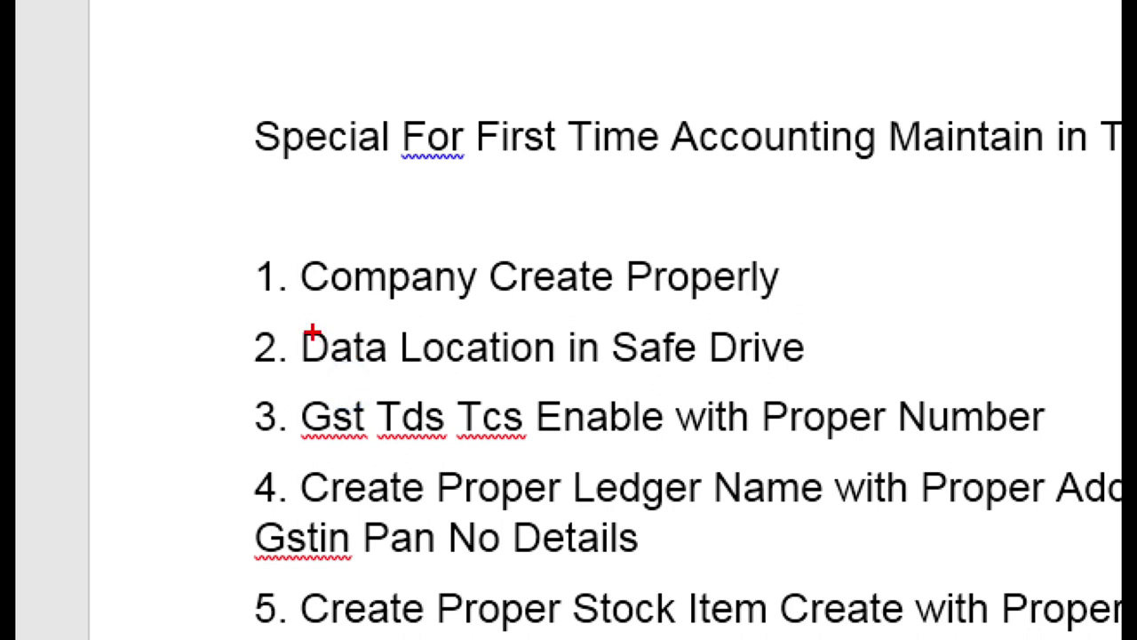
mouse_move(289, 323)
mouse_down()
mouse_move(451, 380)
mouse_move(786, 368)
mouse_move(844, 380)
mouse_up()
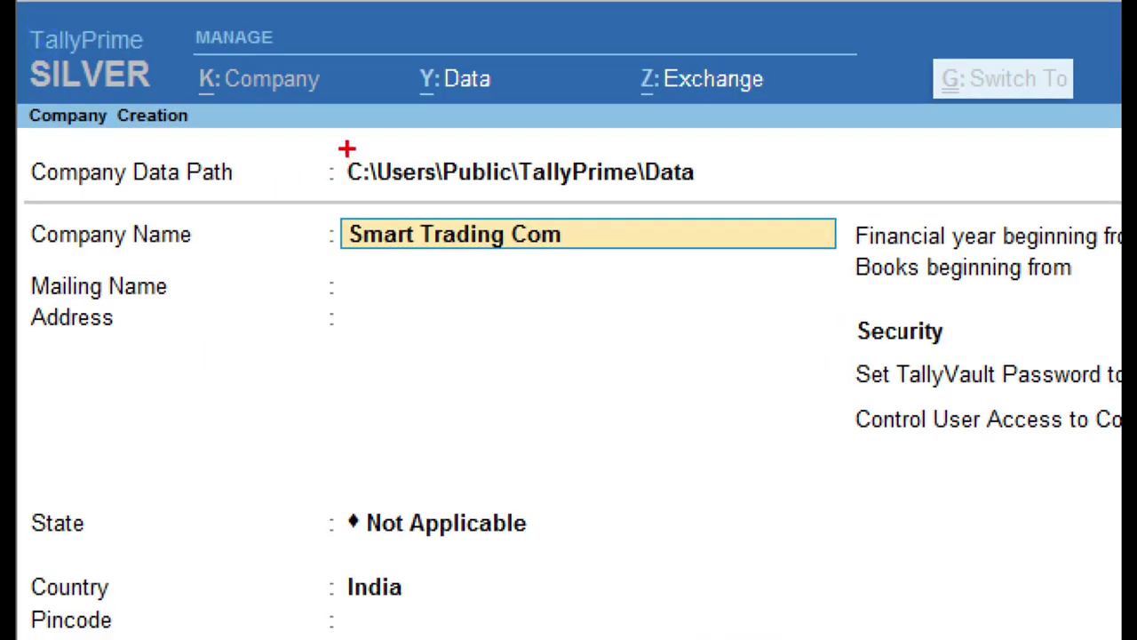
mouse_move(347, 149)
mouse_down()
mouse_move(360, 189)
mouse_move(678, 225)
mouse_move(765, 217)
mouse_up()
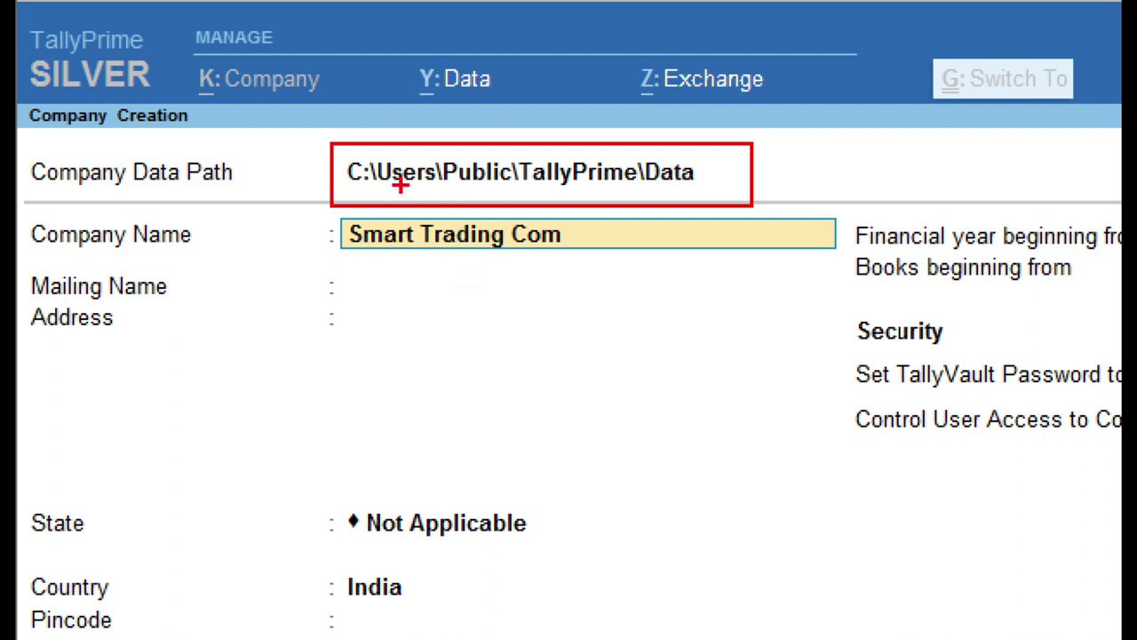
drag(276, 162, 360, 115)
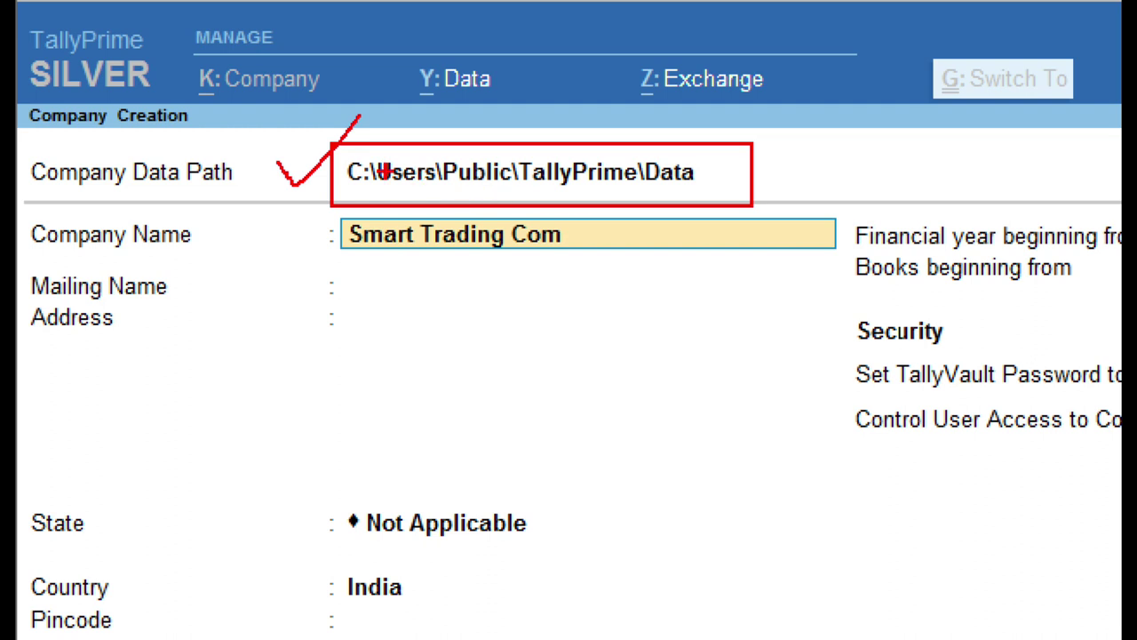
mouse_move(327, 153)
mouse_down()
mouse_move(369, 194)
mouse_move(348, 145)
mouse_move(326, 142)
mouse_up()
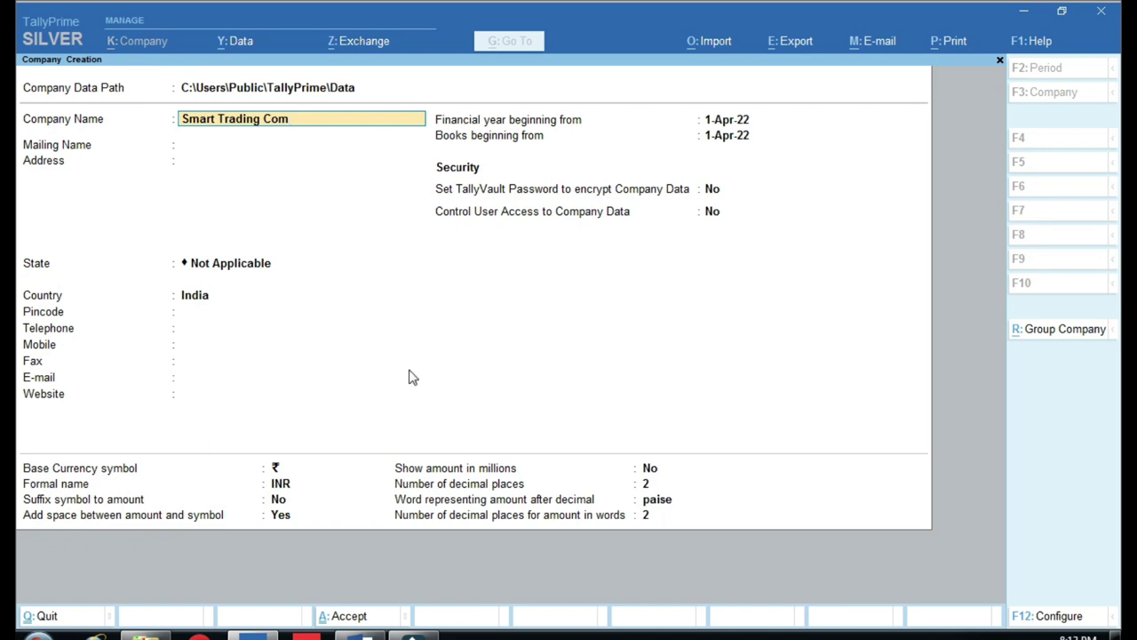
click(360, 632)
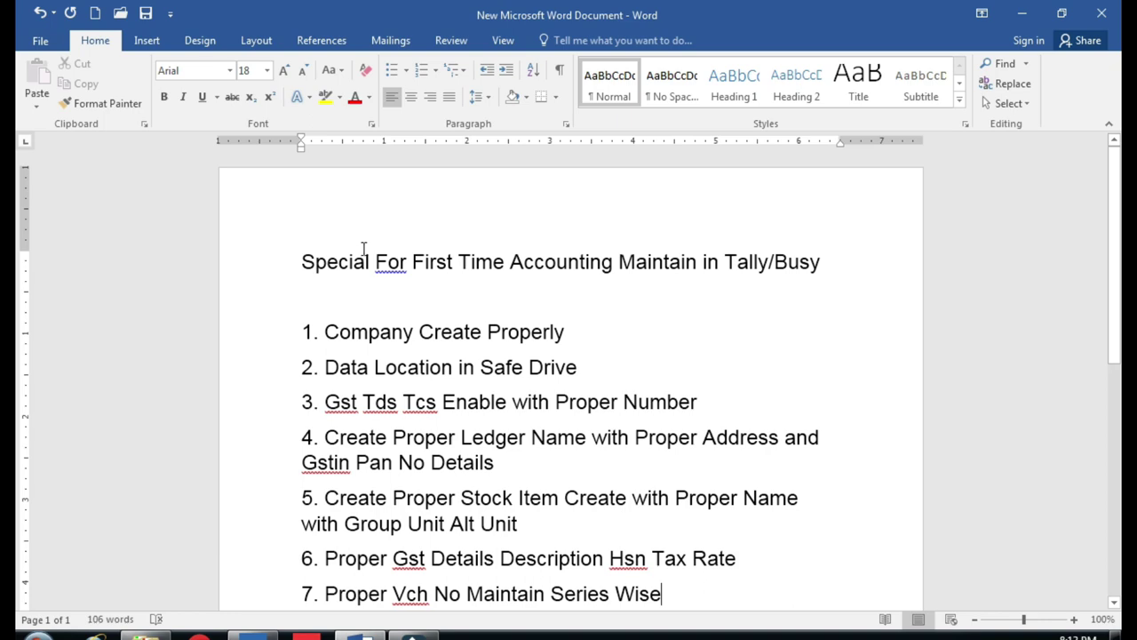
scroll(359, 383, down, 1)
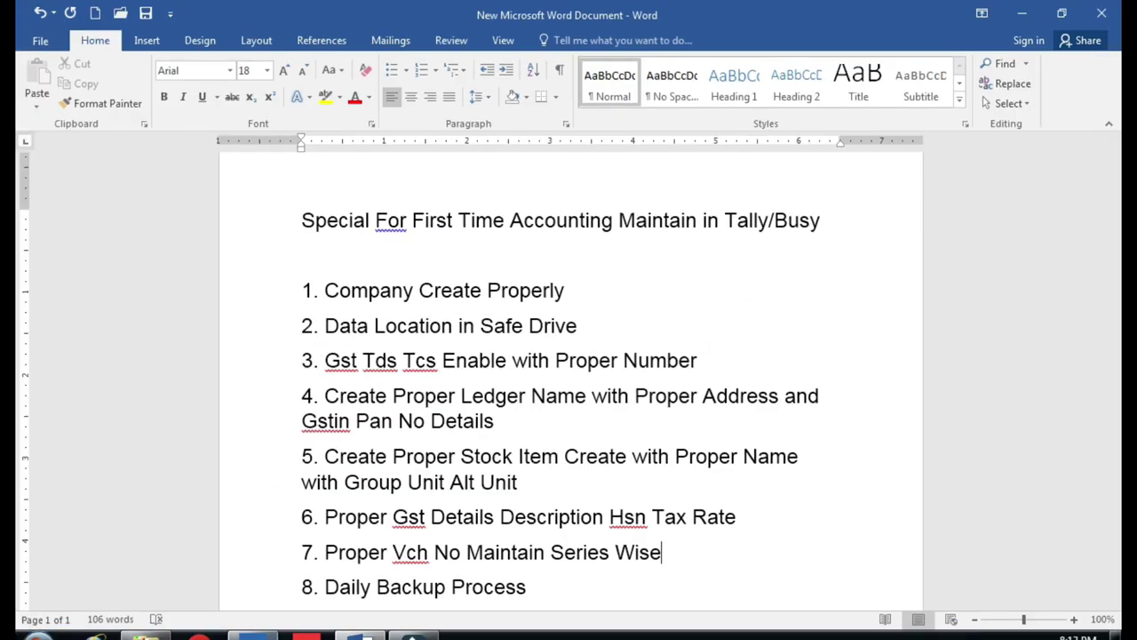
click(254, 633)
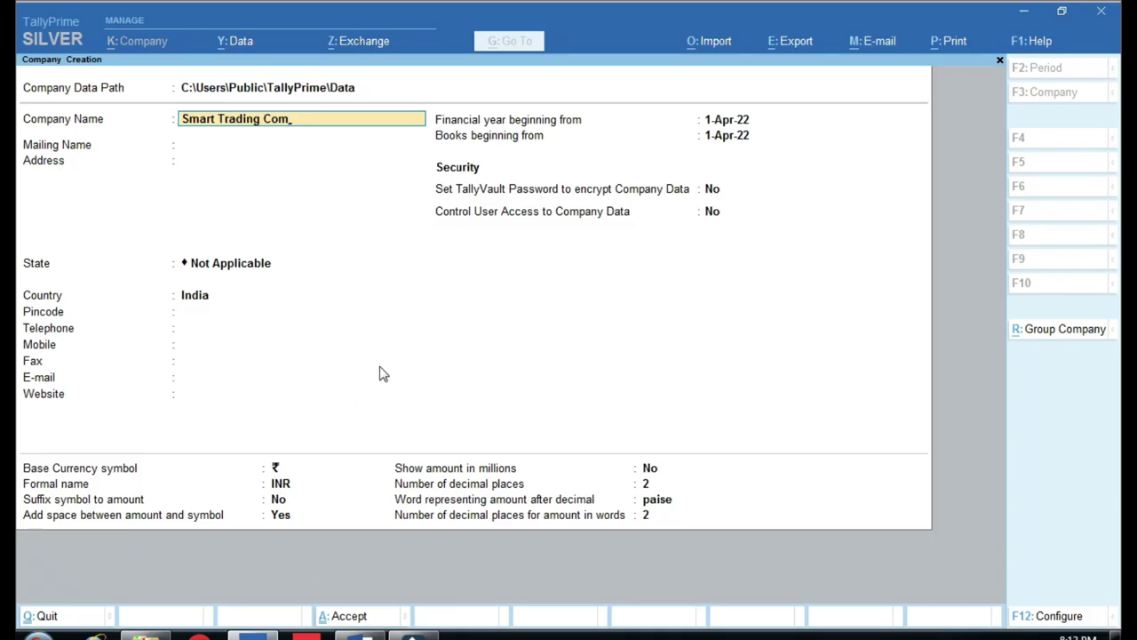
Step: Discard the unfinished company creation and select M.S. ENTERPRISES from the list of companies
key(Escape)
key(Escape)
key(y)
key(Down)
key(Down)
key(Down)
key(Down)
key(Down)
key(Down)
key(Down)
key(Return)
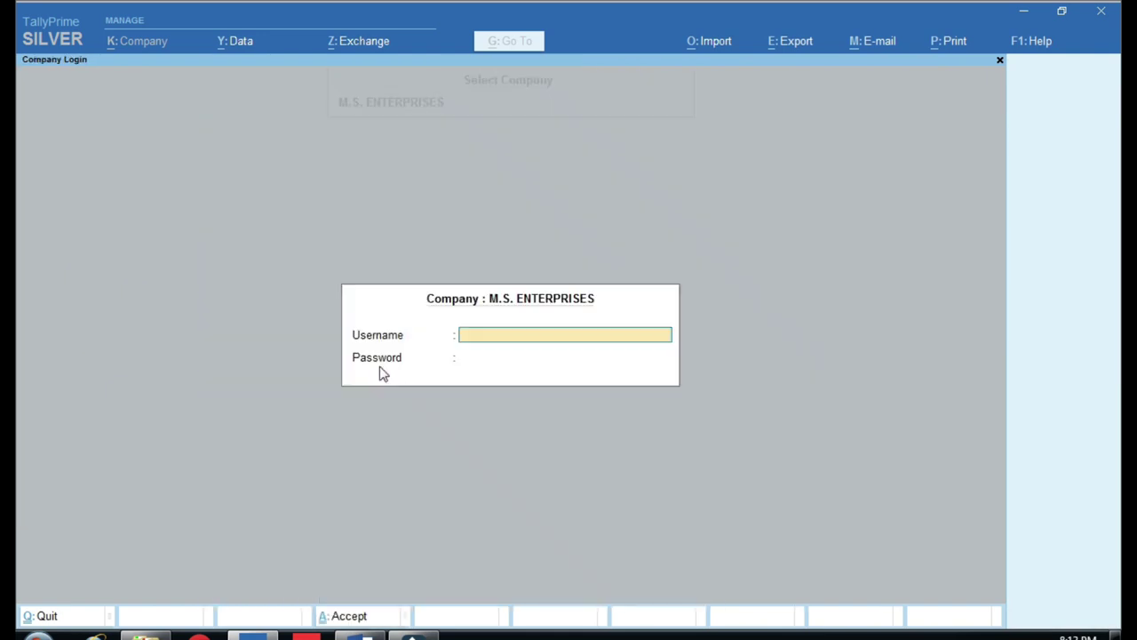
Step: Log in to M.S. ENTERPRISES with the company's username and password
text(1)
key(Return)
key(Return)
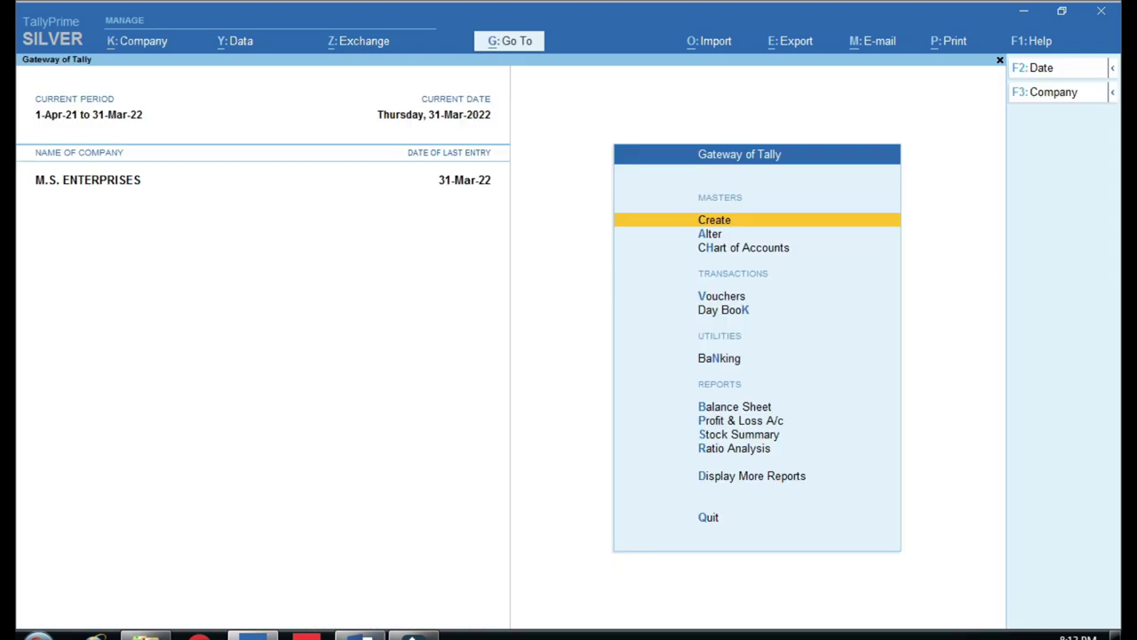
Step: Open the company features of M.S. ENTERPRISES and examine the GST, TDS and TCS options under Taxation
key(alt+Tab)
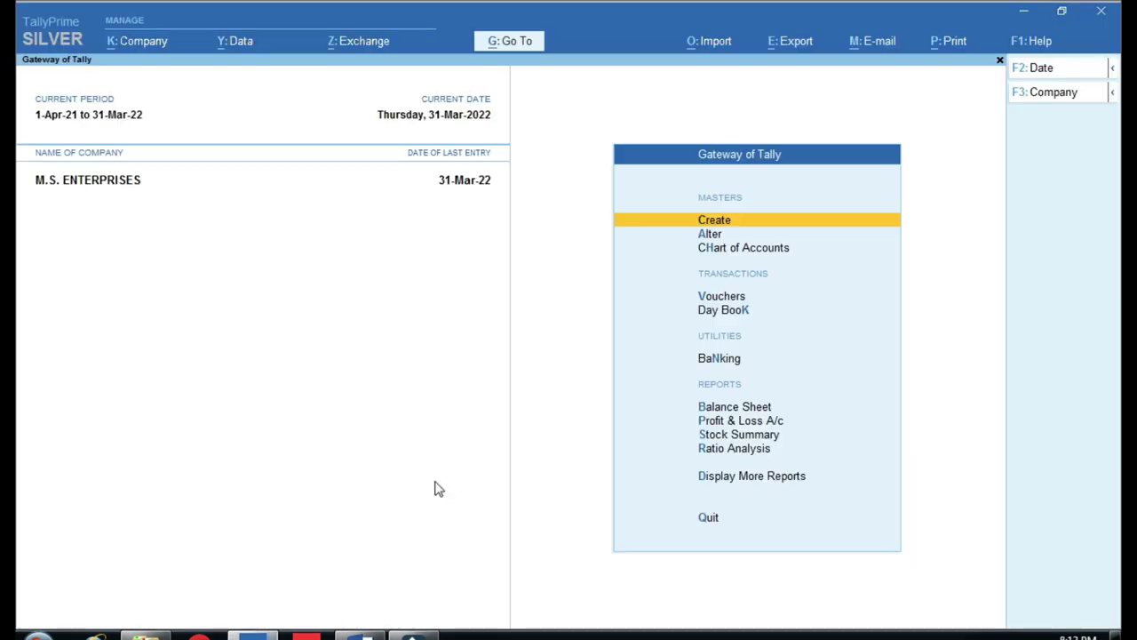
click(235, 635)
click(157, 44)
click(165, 418)
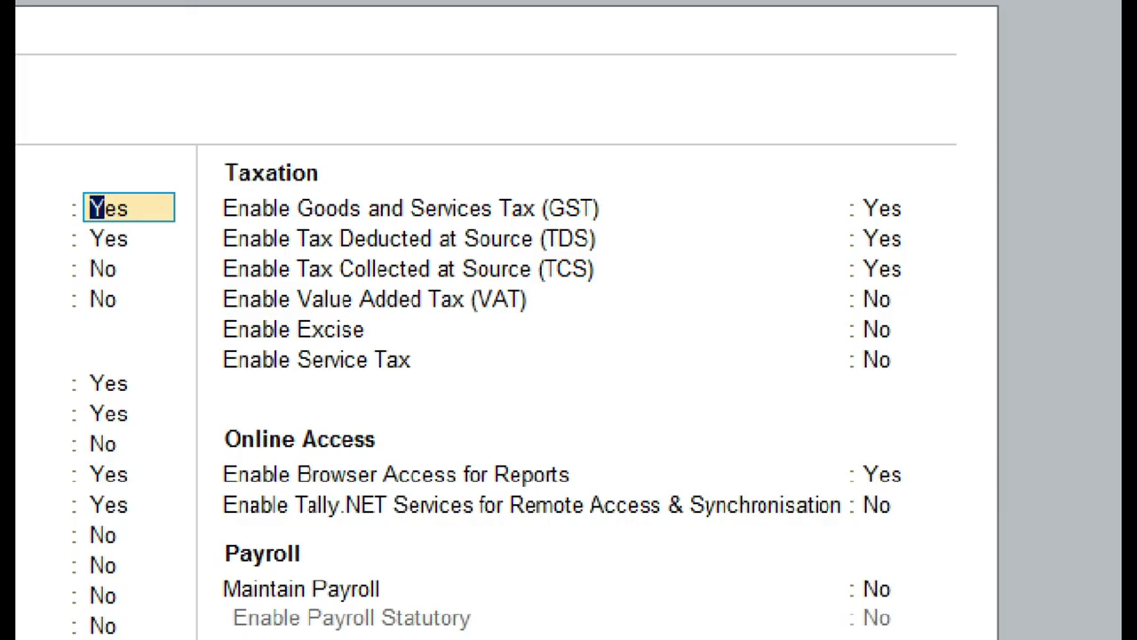
drag(203, 188, 255, 251)
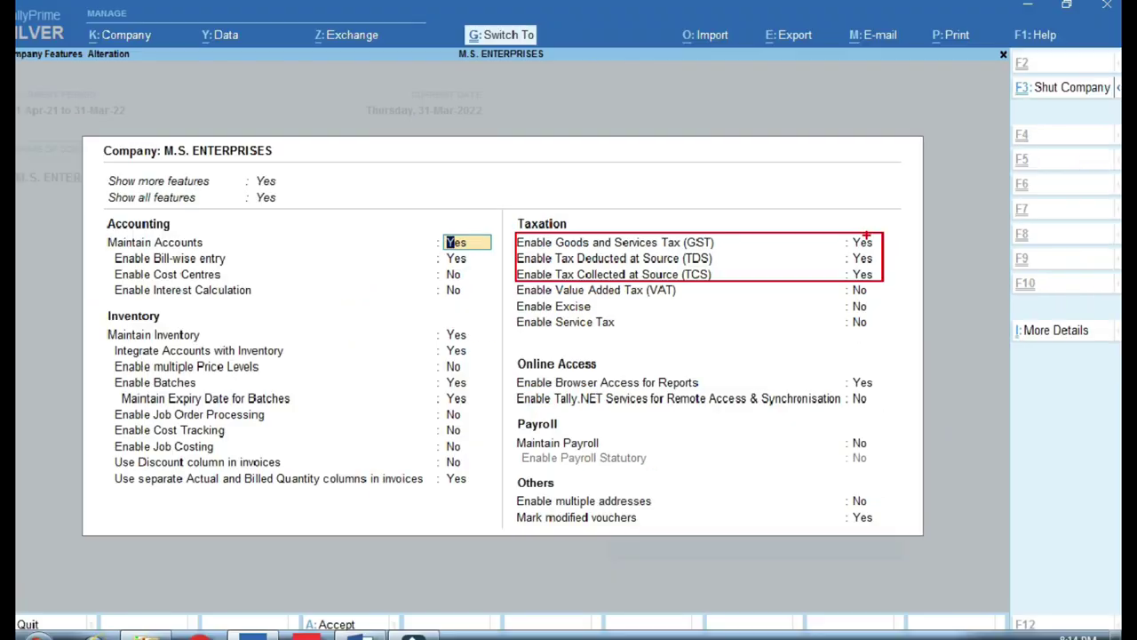
Step: Open the company's GST details, review the registration type and the periodicity of GSTR1, and accept them
click(883, 217)
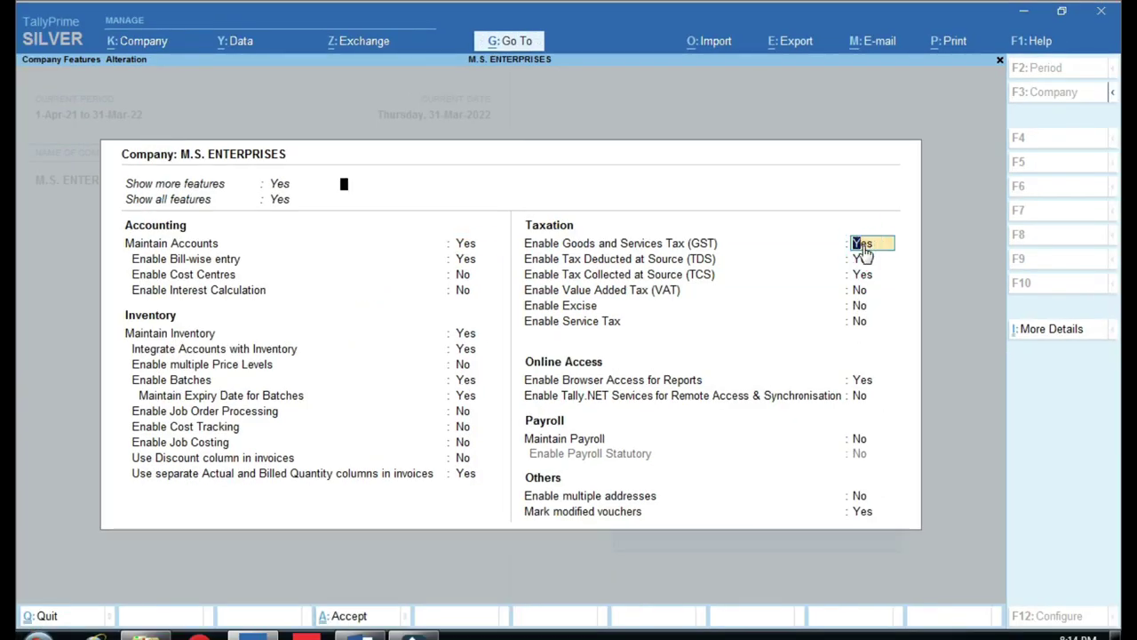
key(Return)
key(Return)
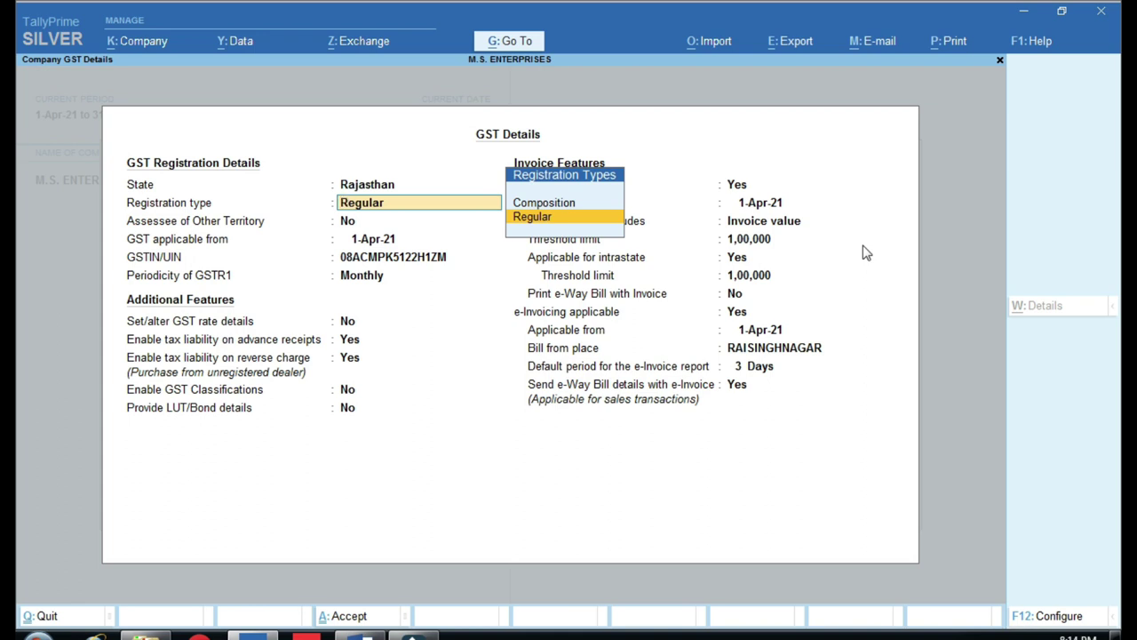
key(Return)
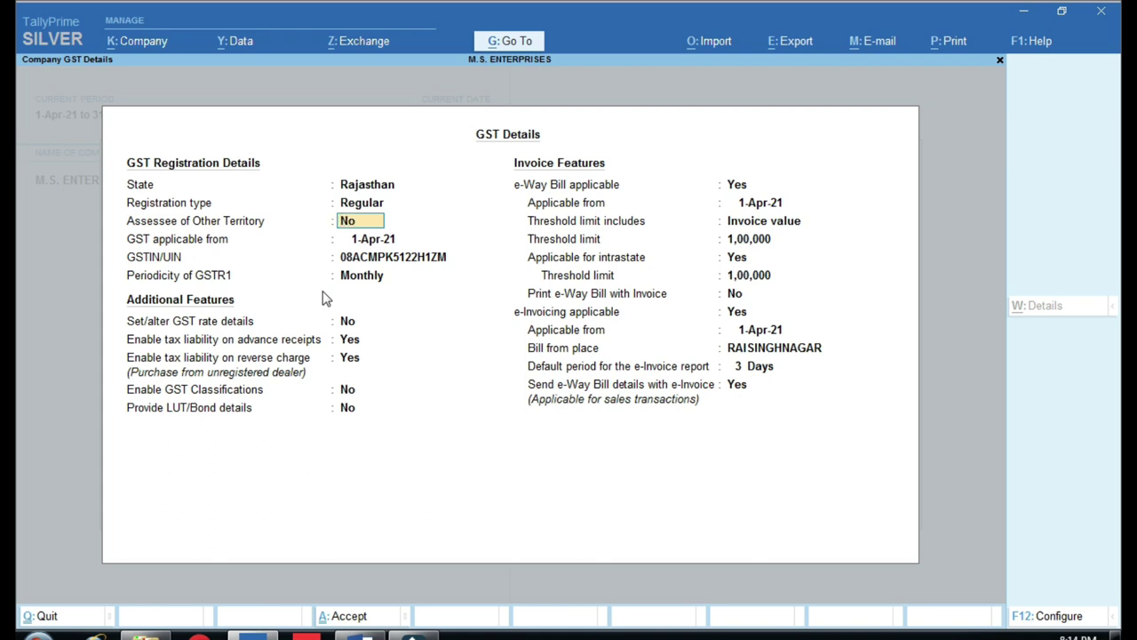
click(371, 278)
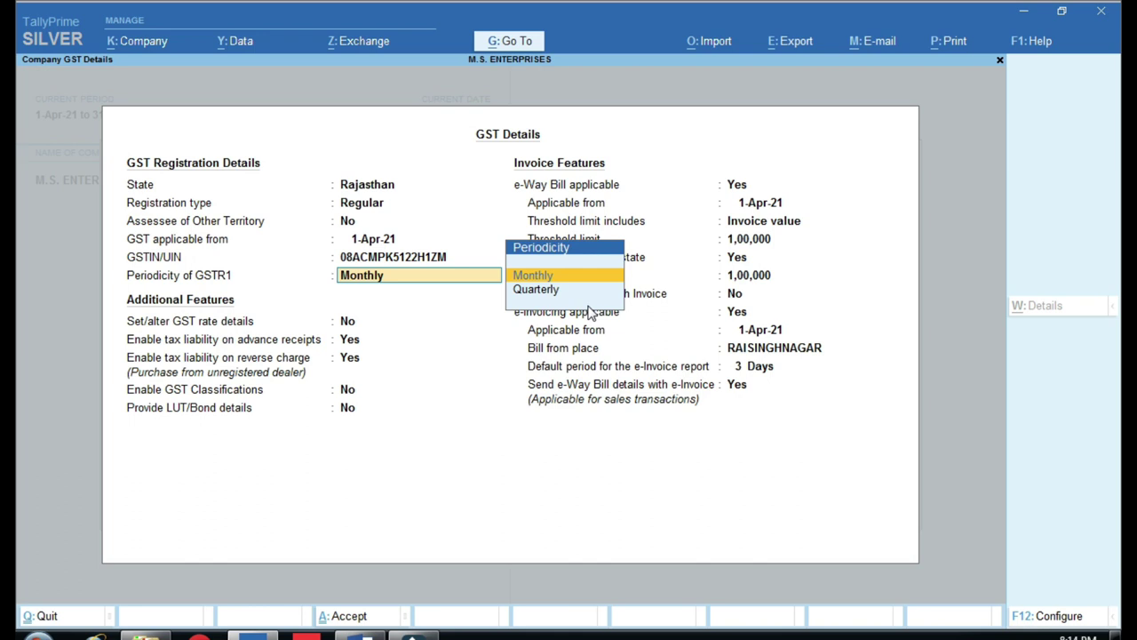
key(Return)
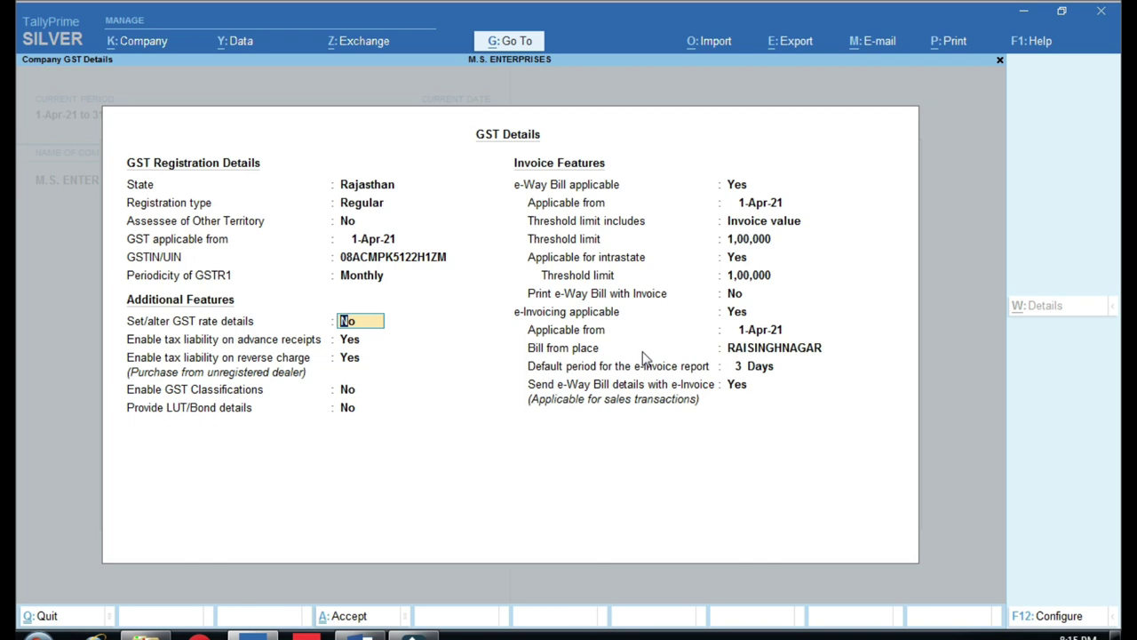
key(ctrl+a)
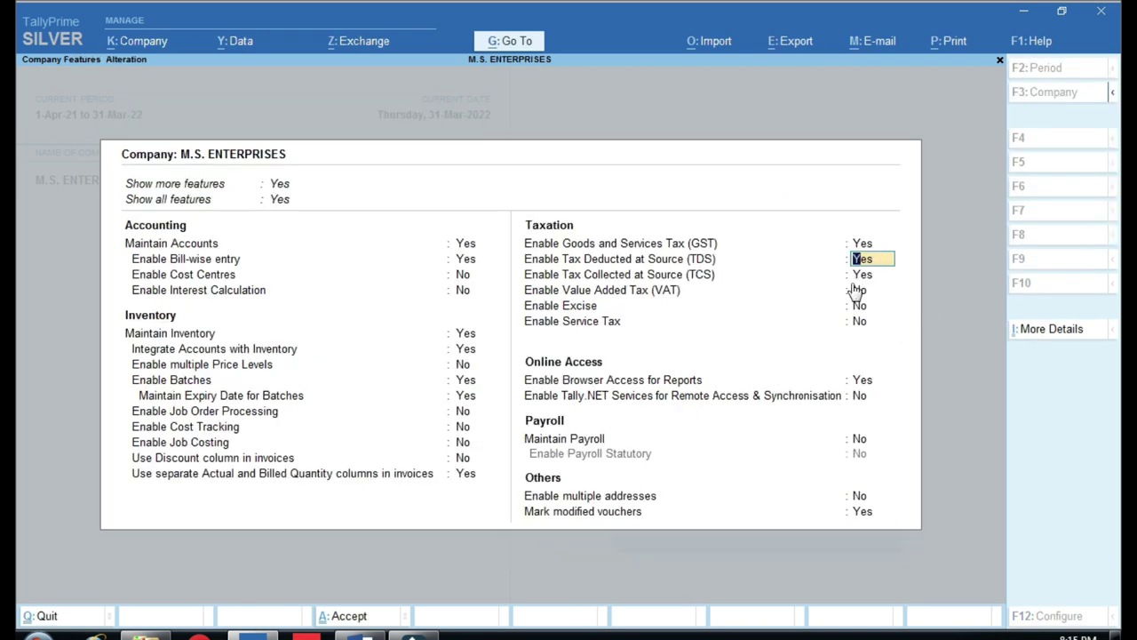
Step: Open the company's TDS deductor details, check the TAN and deductor type fields, and leave the company features without saving
key(Return)
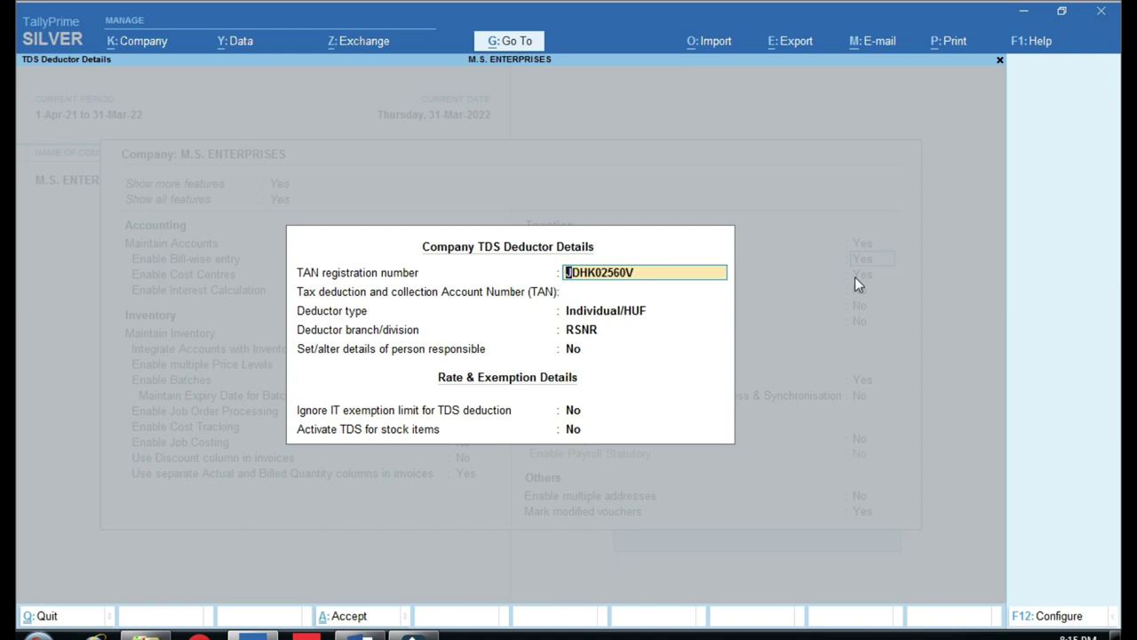
key(Return)
key(Return)
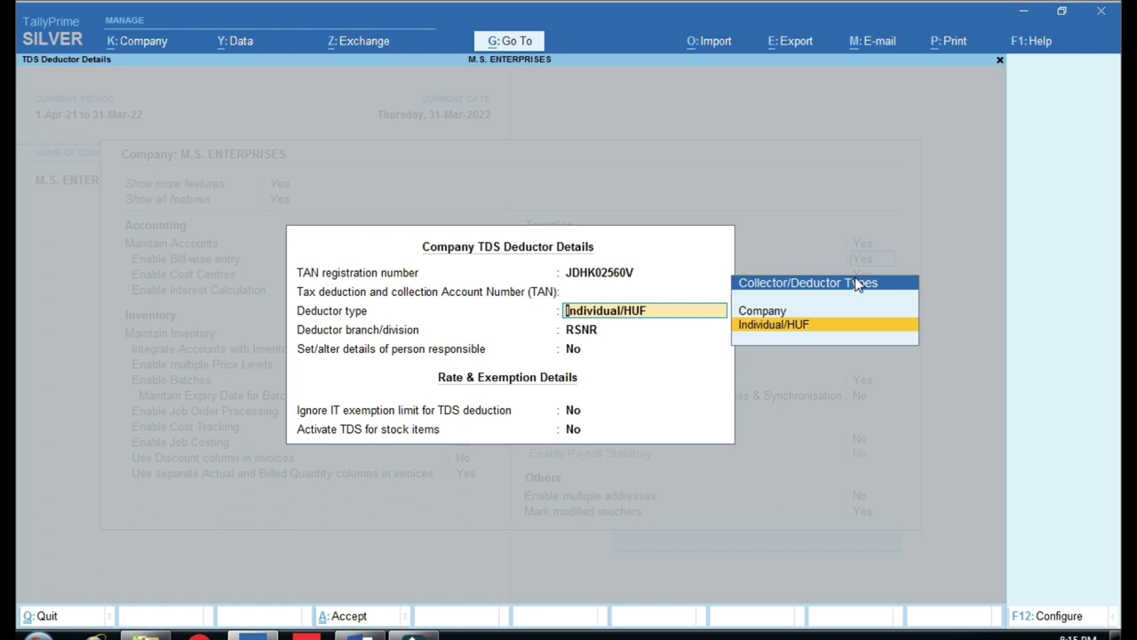
key(Escape)
key(Escape)
key(y)
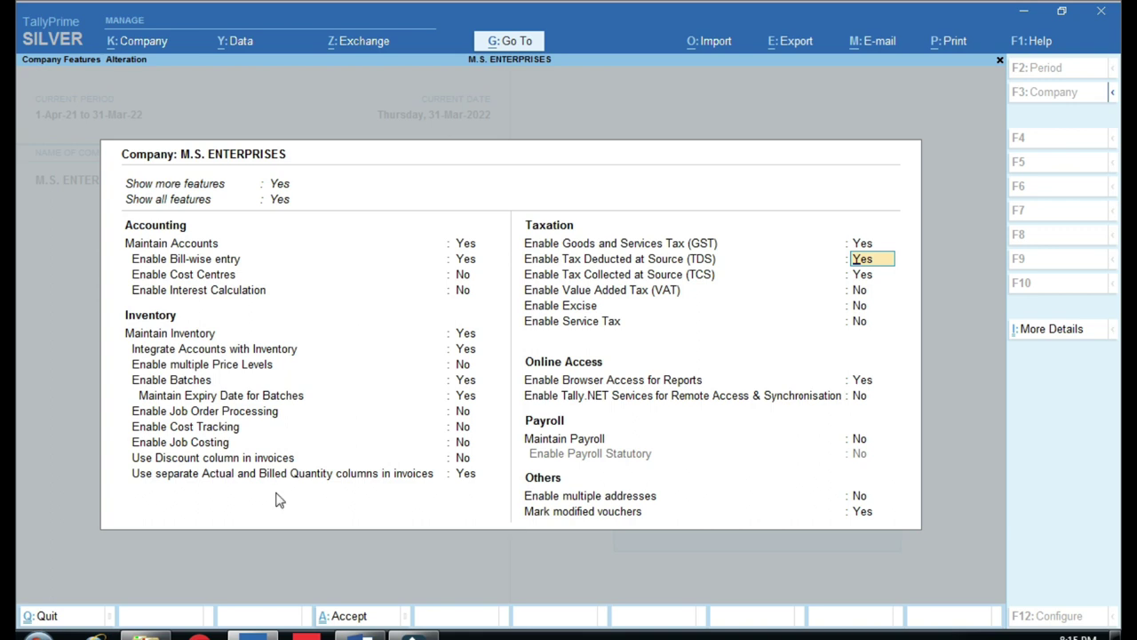
key(Escape)
key(Escape)
key(y)
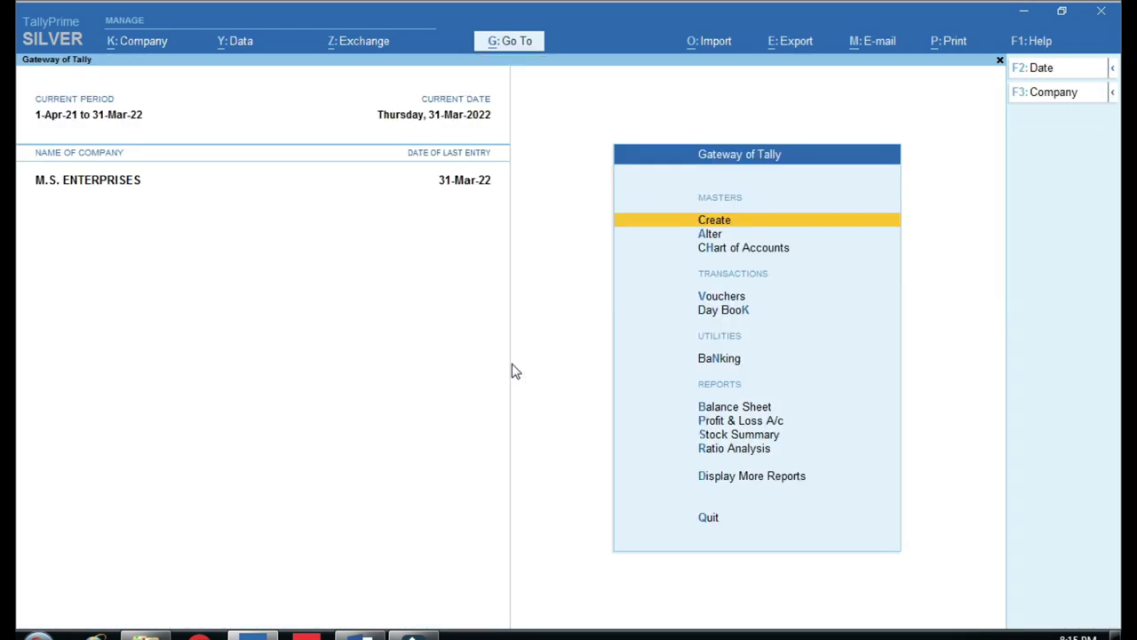
Step: Switch to Word to check the checklist's ledger point on proper name, address, GSTIN and PAN, and return to TallyPrime
click(346, 633)
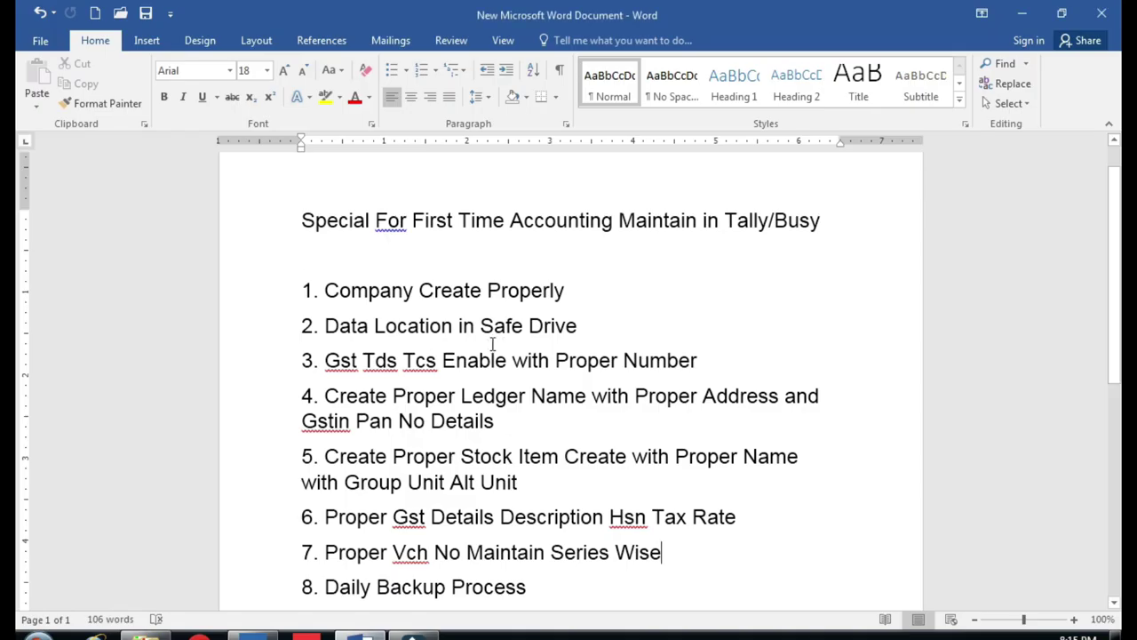
scroll(492, 344, down, 2)
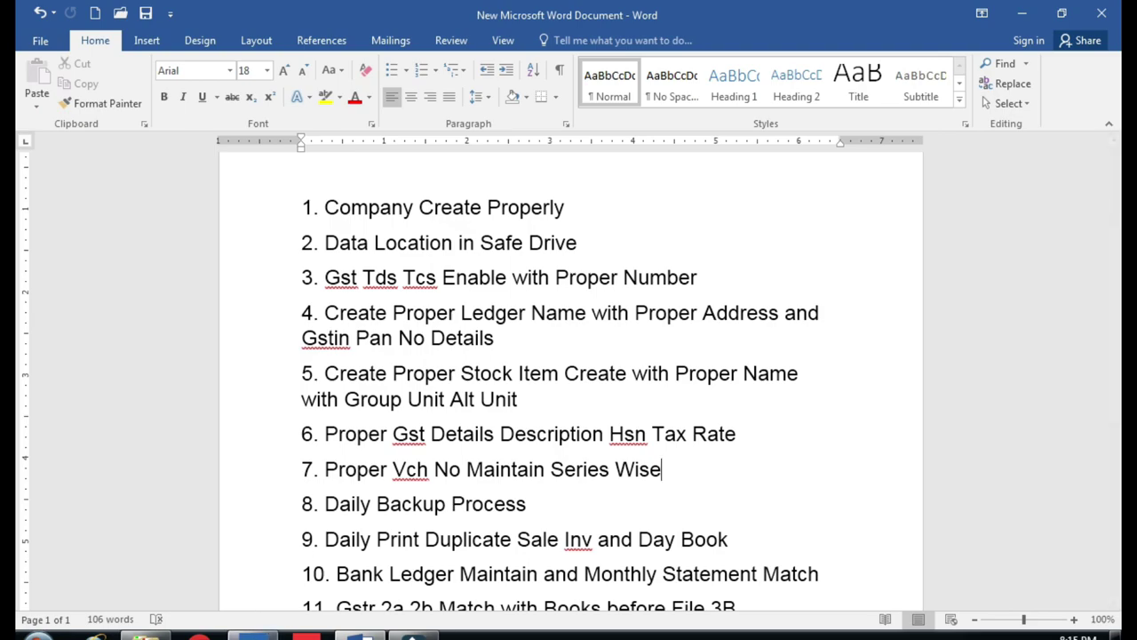
key(alt+Tab)
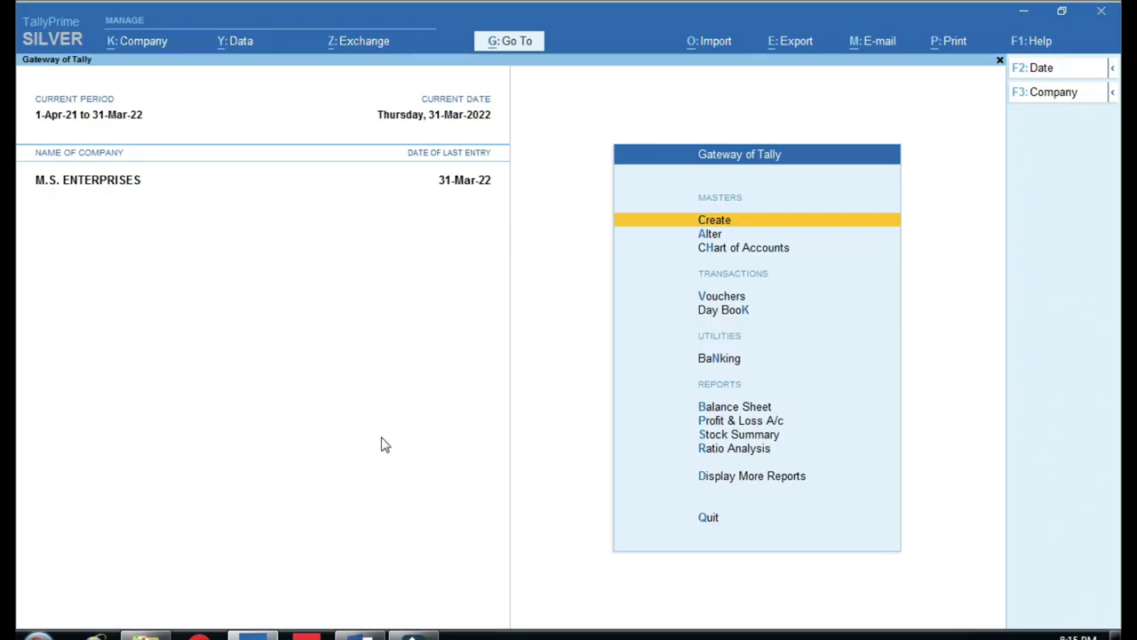
Step: Open the creation form for a new ledger from the accounting masters
key(Down)
key(Up)
key(Return)
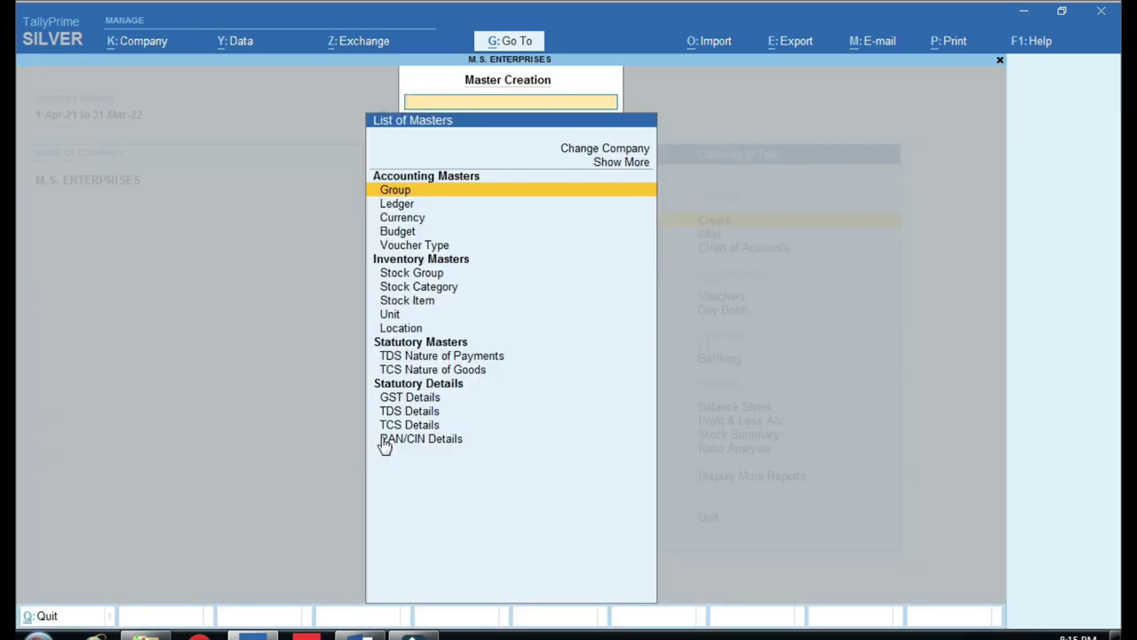
key(Down)
key(Return)
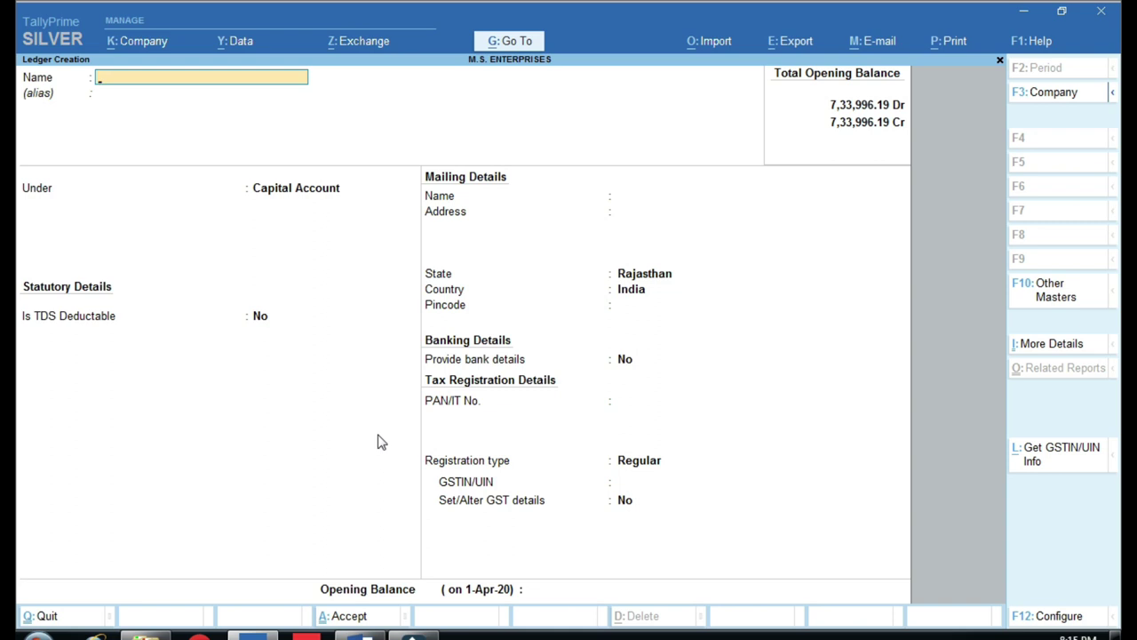
Step: Examine the ledger's Name, Mailing Details, PAN/IT No. and GST registration fields
key(ctrl)
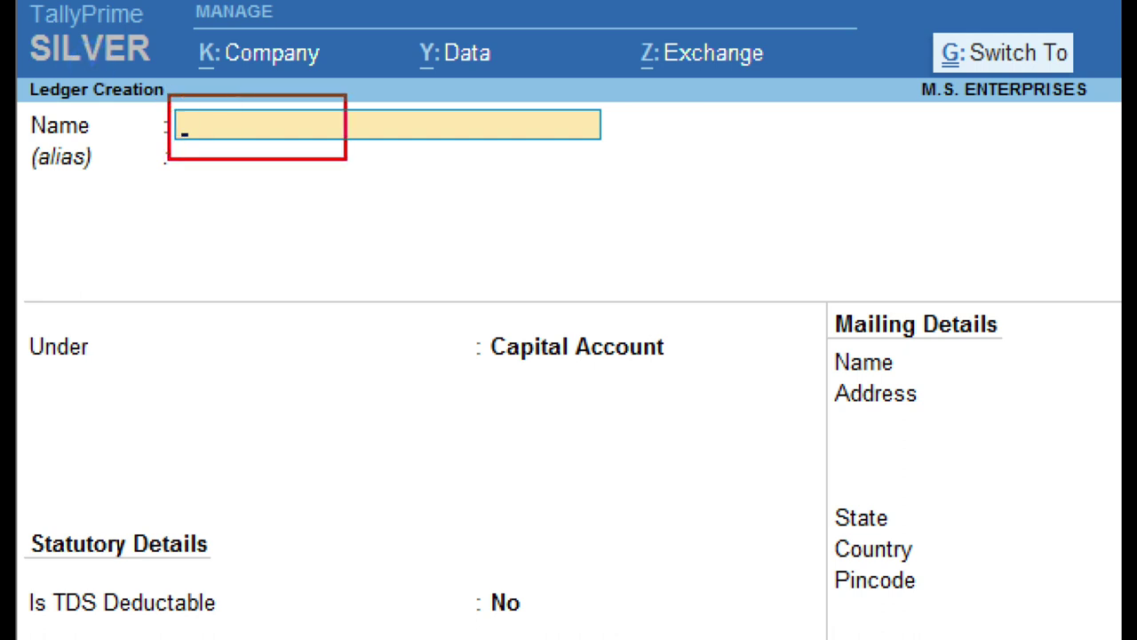
drag(705, 154, 611, 153)
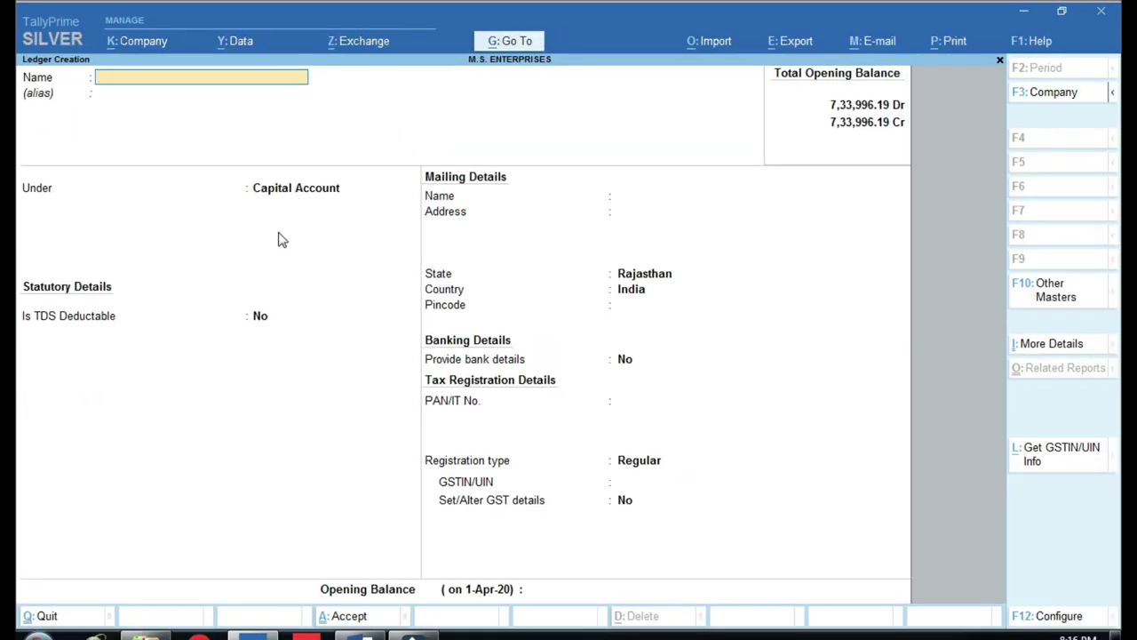
key(ctrl)
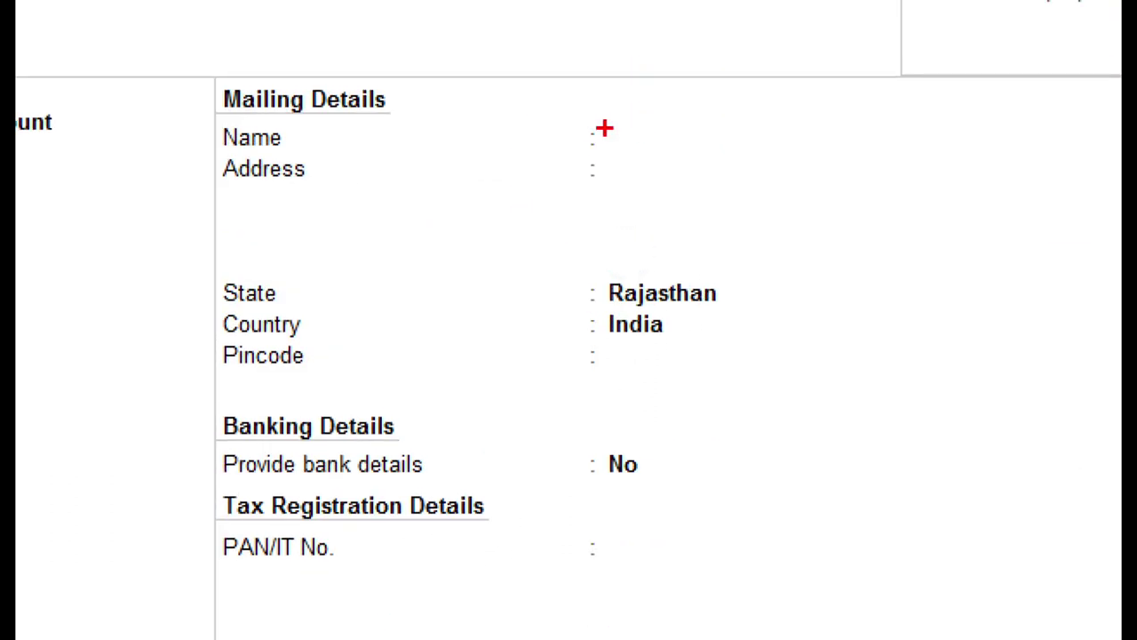
mouse_move(577, 152)
mouse_down()
mouse_move(598, 188)
mouse_move(1060, 255)
mouse_up()
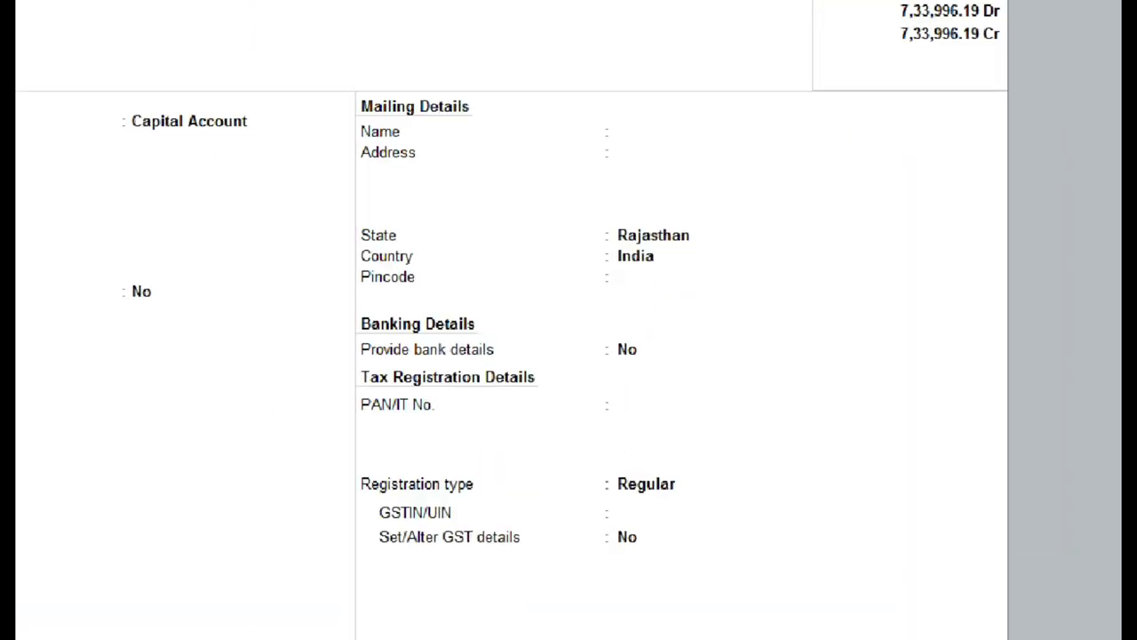
click(630, 405)
drag(630, 326, 1019, 375)
mouse_move(234, 421)
mouse_down()
mouse_move(256, 477)
mouse_move(909, 627)
mouse_move(1048, 601)
mouse_move(1010, 596)
mouse_move(1021, 596)
mouse_up()
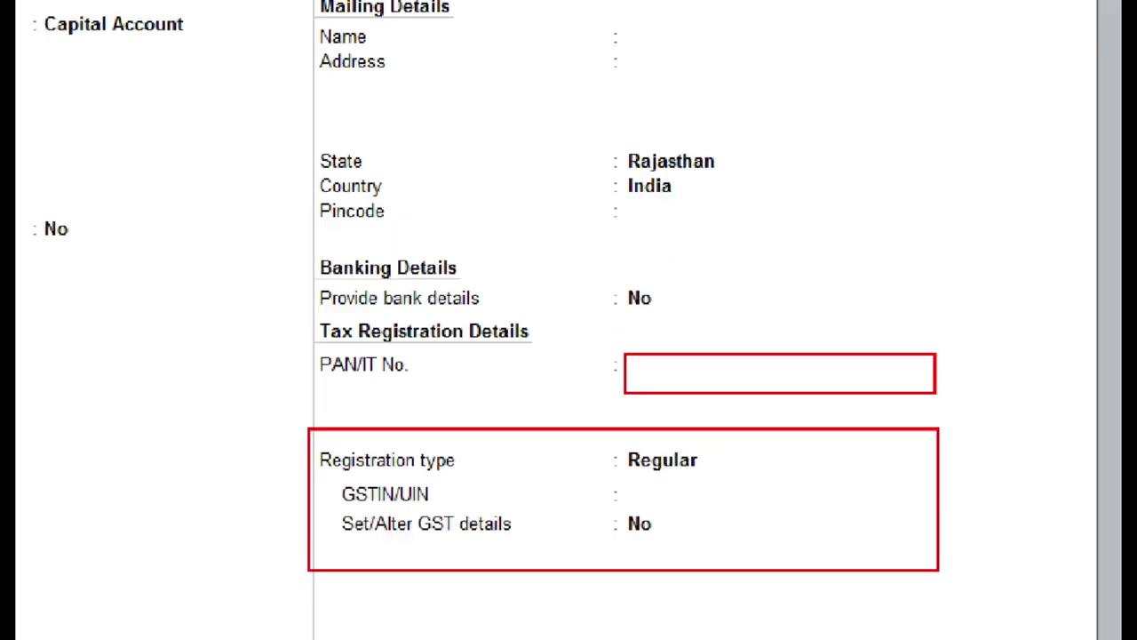
Step: Enter Fd as the ledger name and go through the mailing fields to the Registration type options
text(Fd)
key(Return)
key(Return)
key(Return)
key(Return)
key(Return)
key(Return)
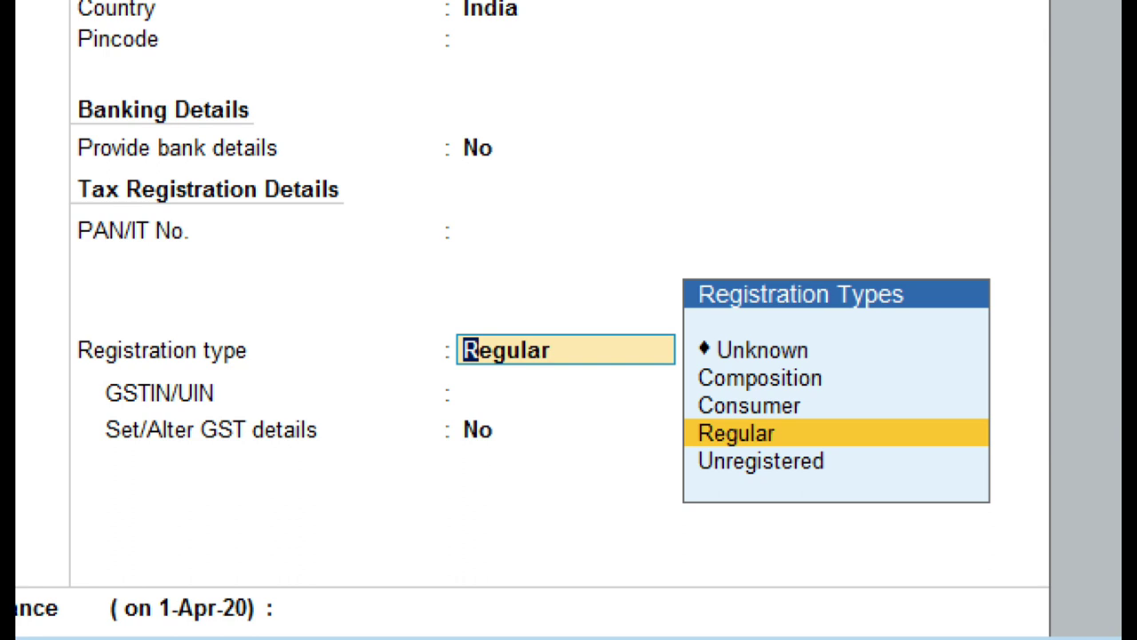
drag(438, 373, 578, 422)
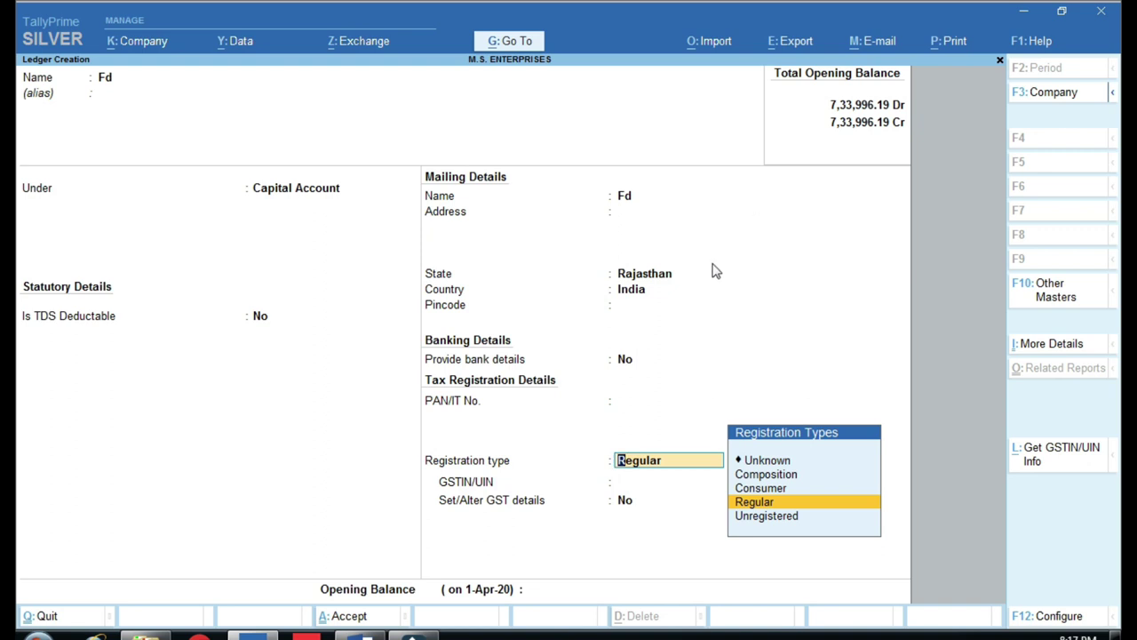
Step: Check the checklist's stock item point in Word, and discard the unfinished ledger in TallyPrime
click(375, 634)
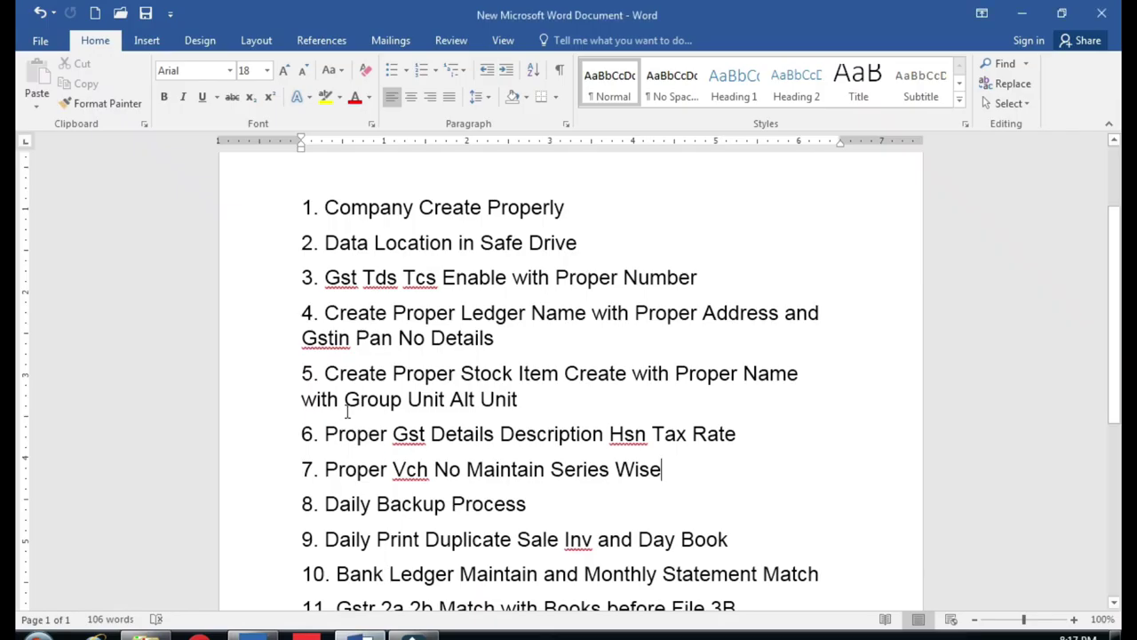
scroll(353, 392, down, 1)
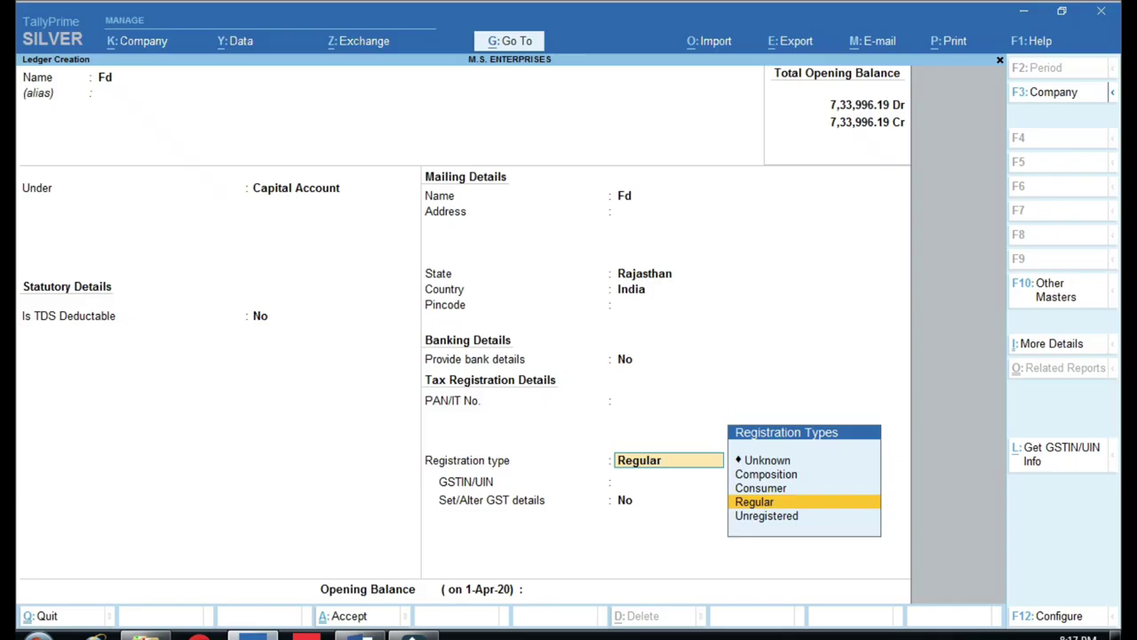
key(Escape)
key(Escape)
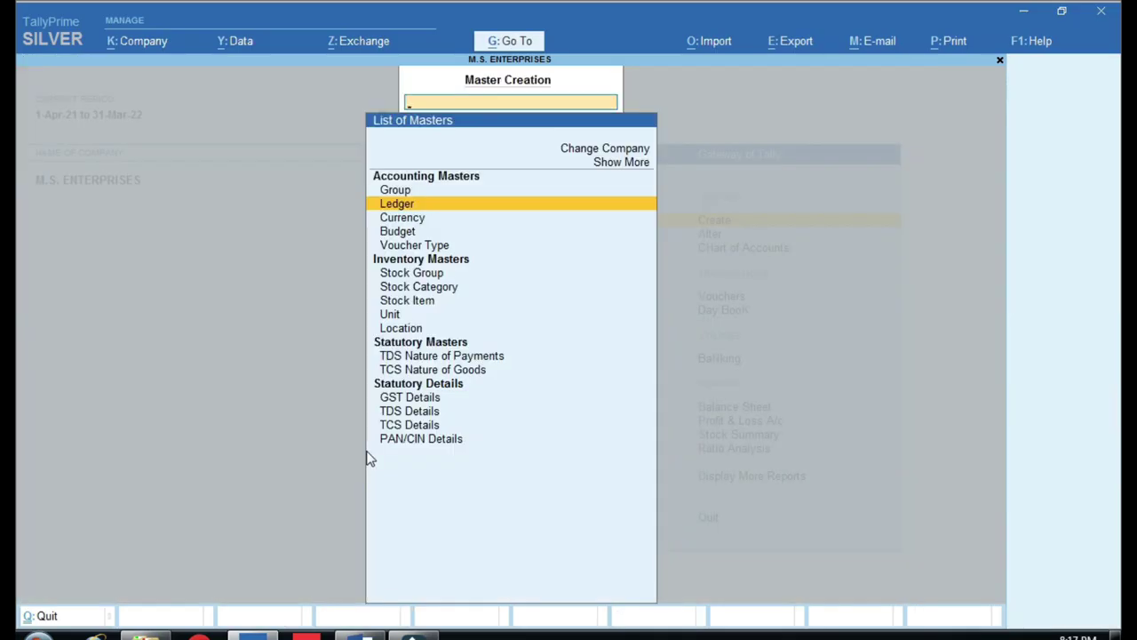
Step: Open the creation form for a new stock item from the inventory masters and examine its Name field
key(Down)
key(Down)
key(Down)
key(Down)
key(Return)
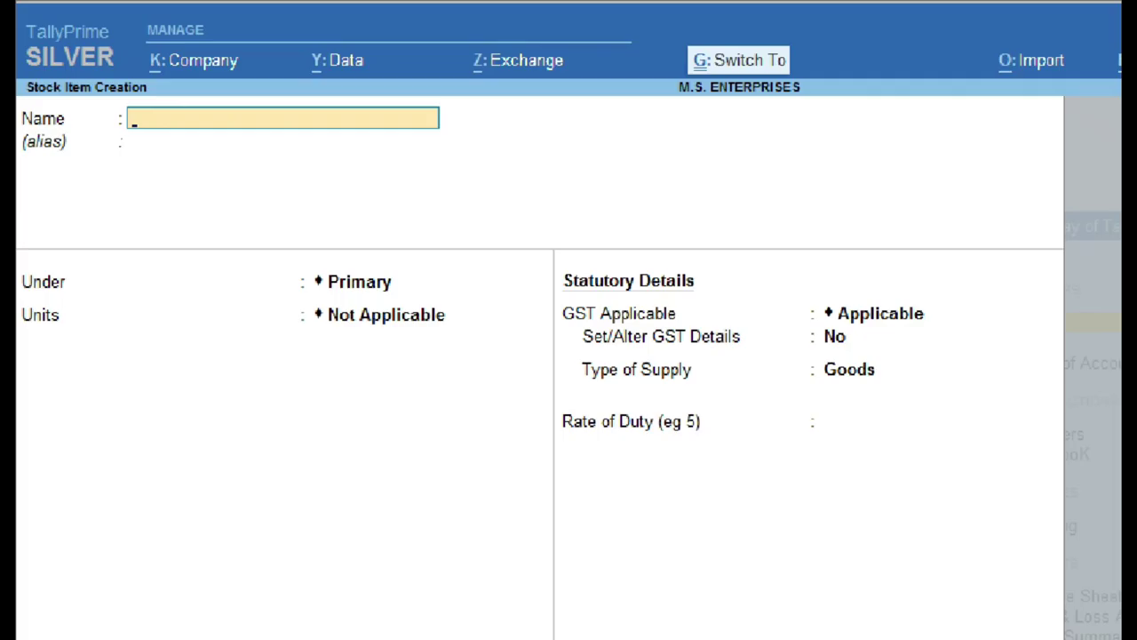
mouse_move(160, 129)
mouse_down()
mouse_move(225, 166)
mouse_move(619, 181)
mouse_up()
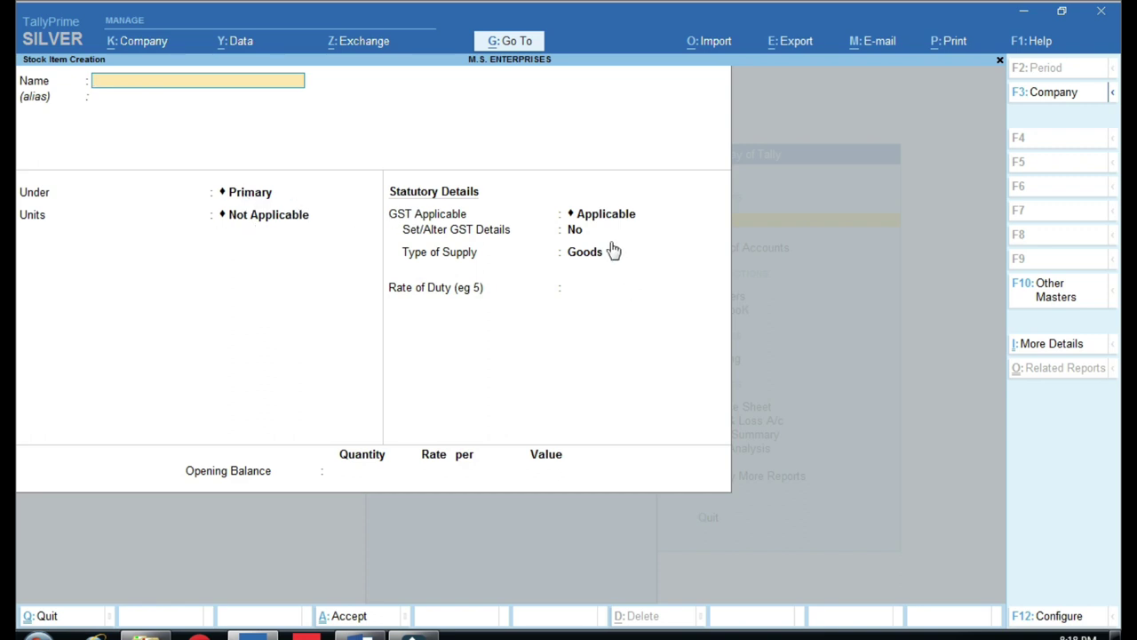
Step: Name the stock item D, keep it under the Primary group and set its units to pcs
text(D)
key(Return)
key(Return)
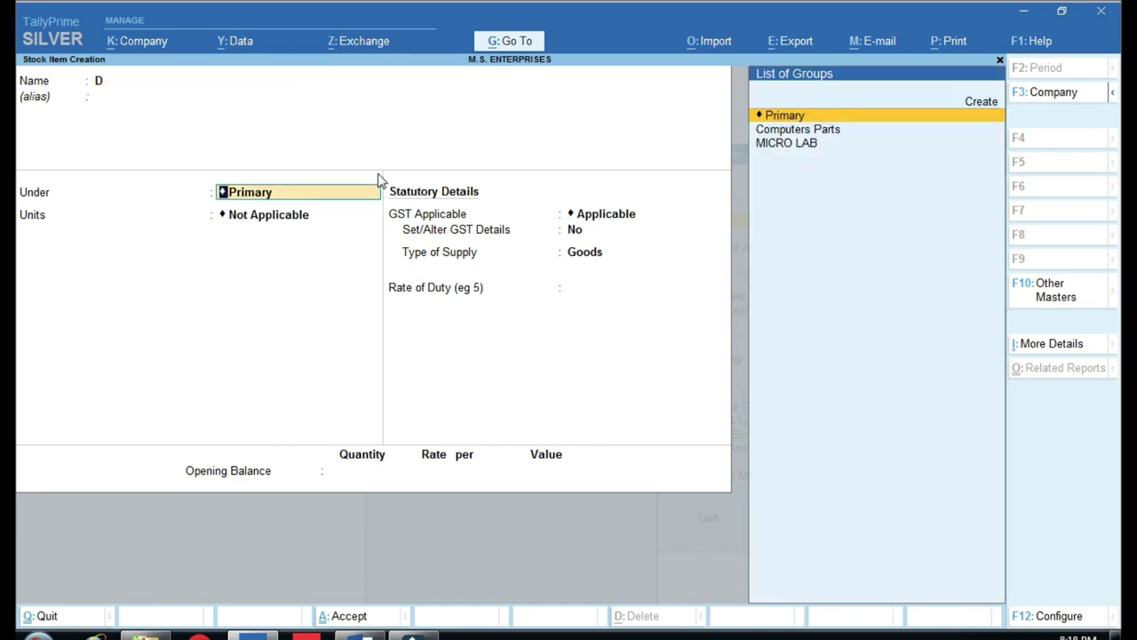
key(Return)
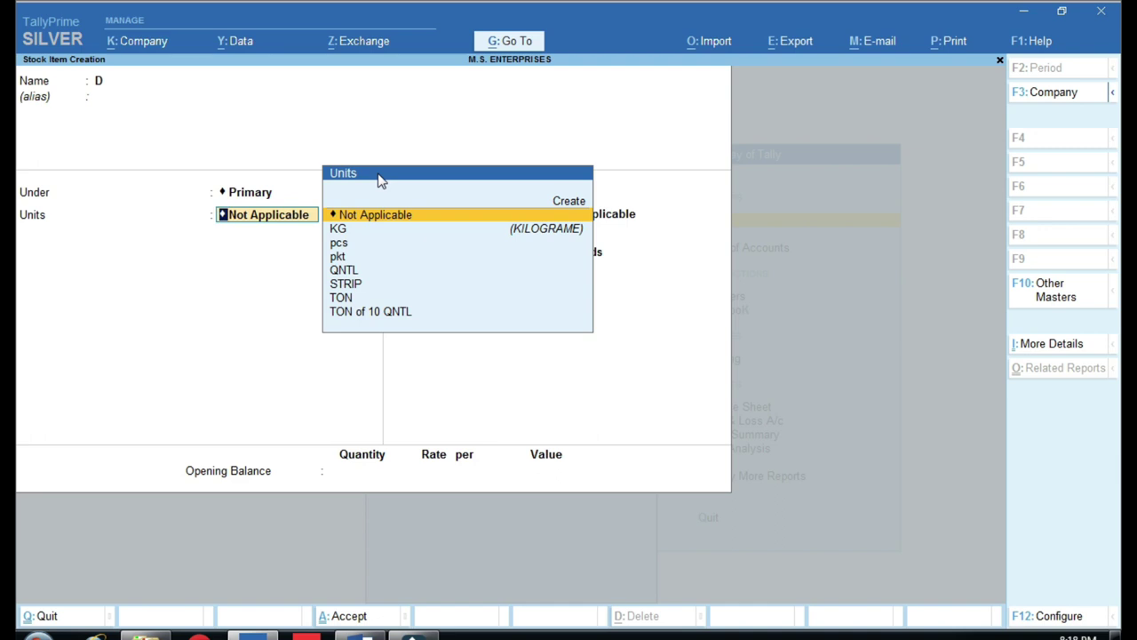
key(Down)
key(Down)
key(Return)
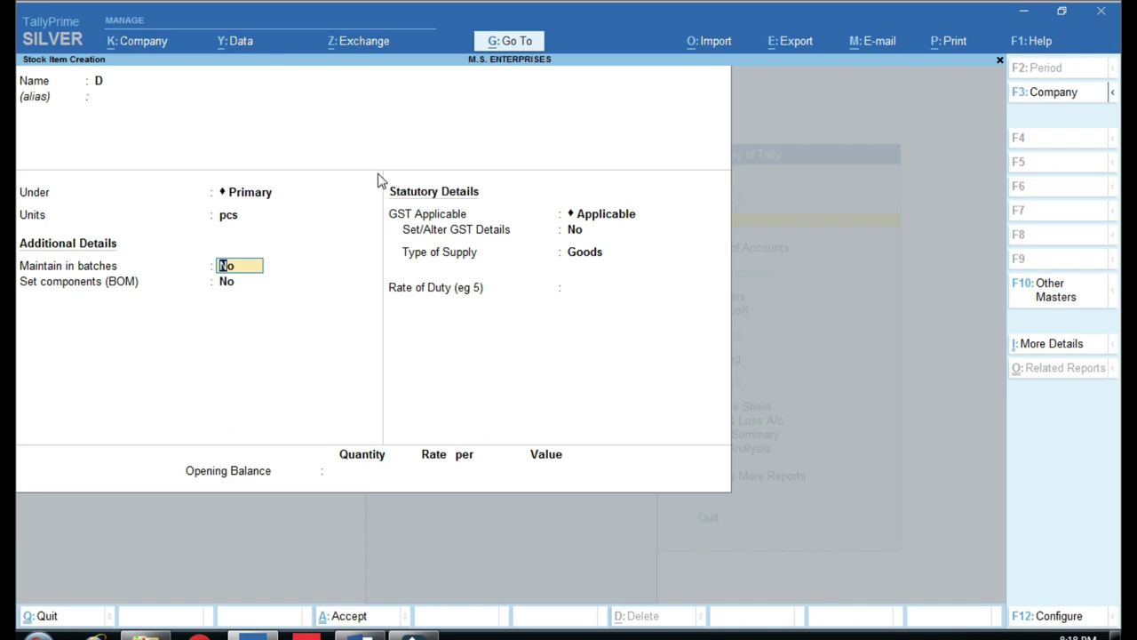
Step: Set Maintain in batches to Yes for stock item D and open its GST details by enabling Set/Alter GST Details
key(y)
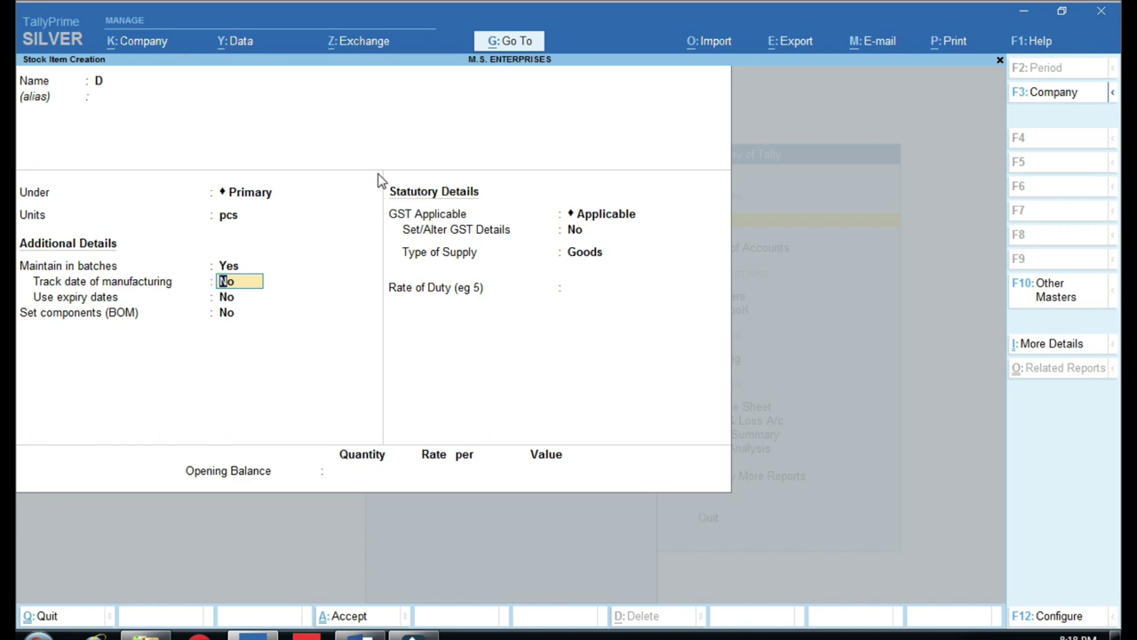
key(Return)
key(Return)
key(Return)
key(Return)
text(y)
key(Return)
Step: Switch to Word and check the checklist's point on GST details, description, HSN and tax rate
key(alt+Tab)
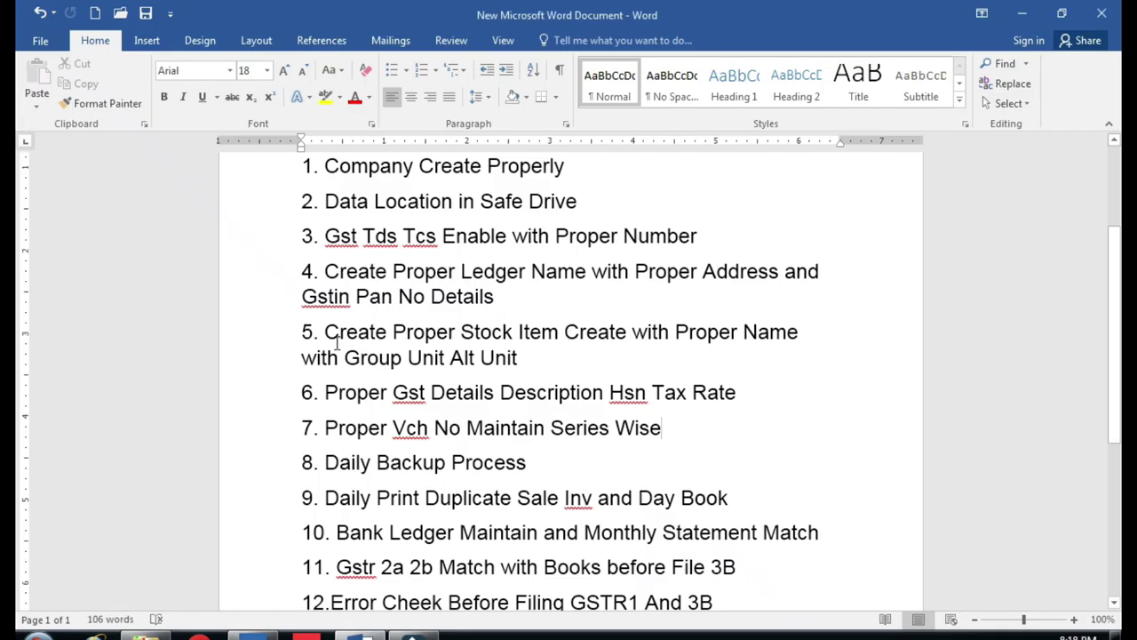
key(alt)
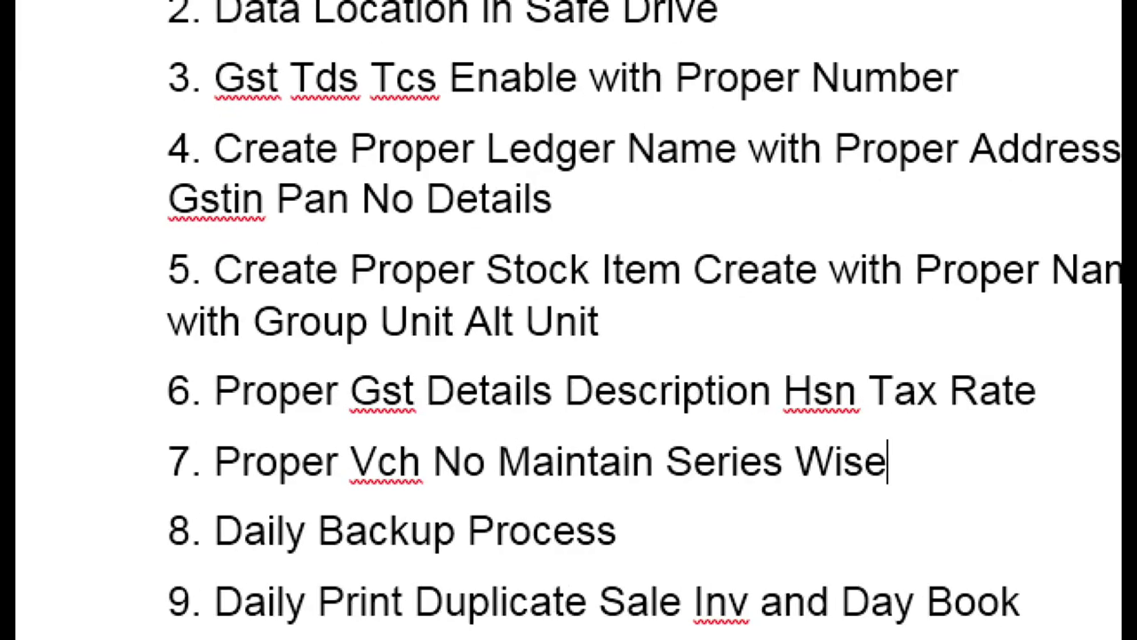
drag(208, 365, 1084, 424)
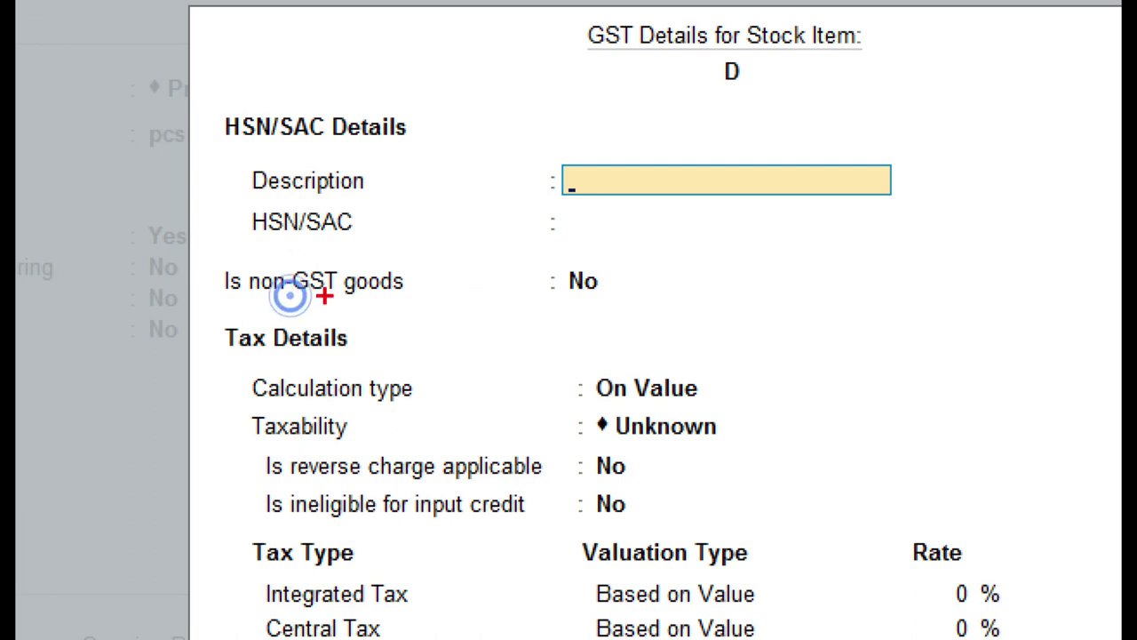
Step: Back in TallyPrime, examine the Description and HSN/SAC fields in stock item D's GST details, and advance to the Taxability options
mouse_move(538, 149)
mouse_down()
mouse_move(938, 238)
mouse_move(554, 140)
mouse_move(437, 168)
mouse_up()
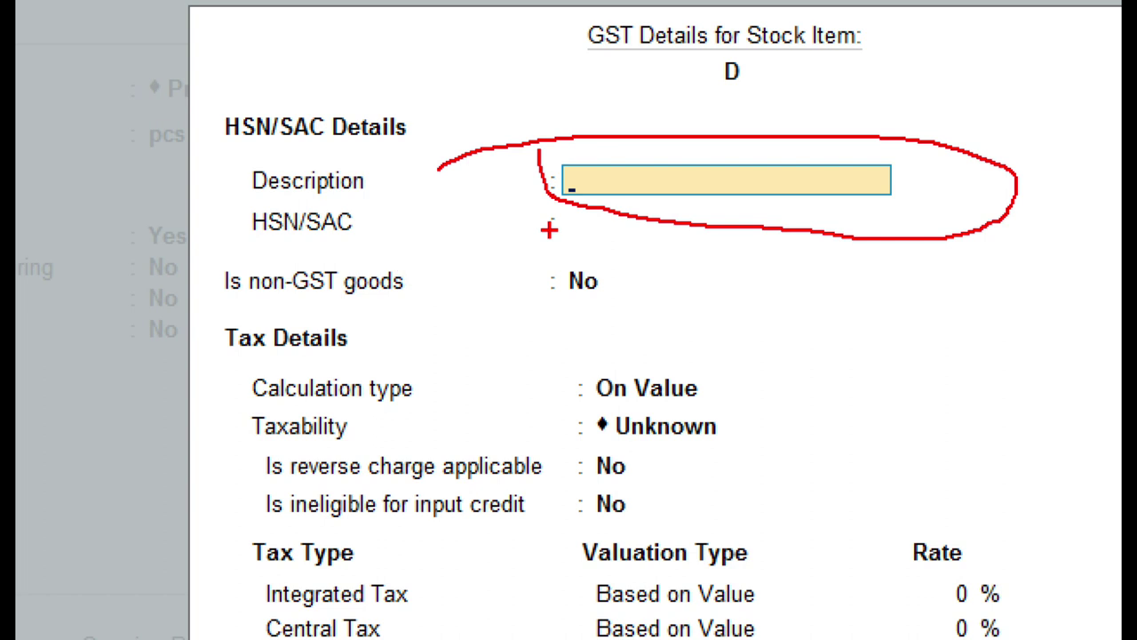
key(e)
drag(554, 210, 856, 227)
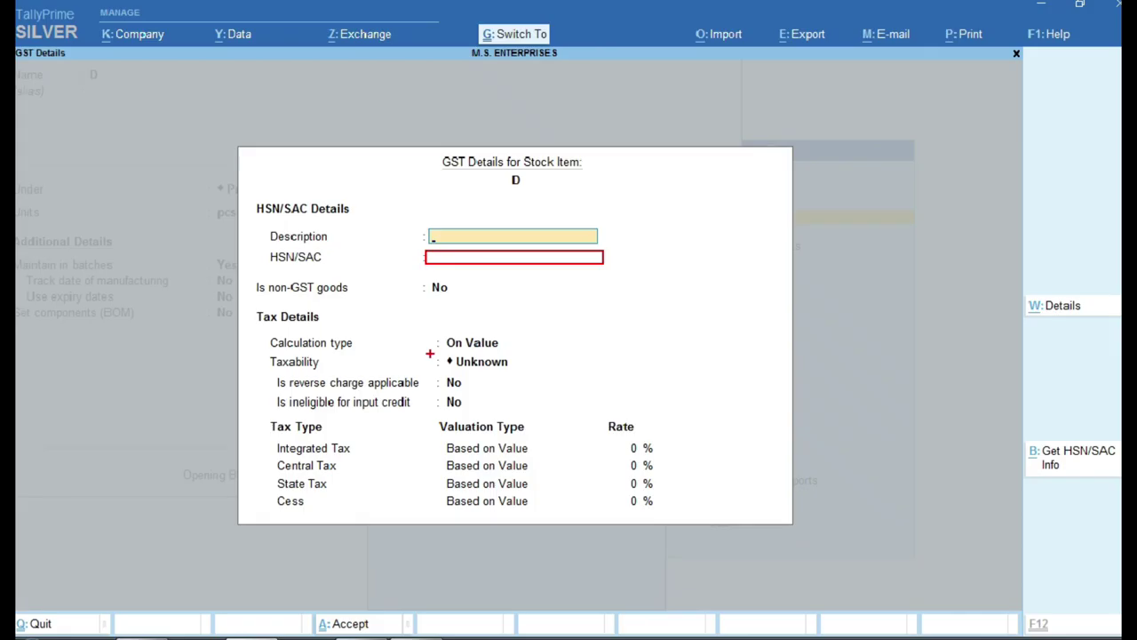
key(Escape)
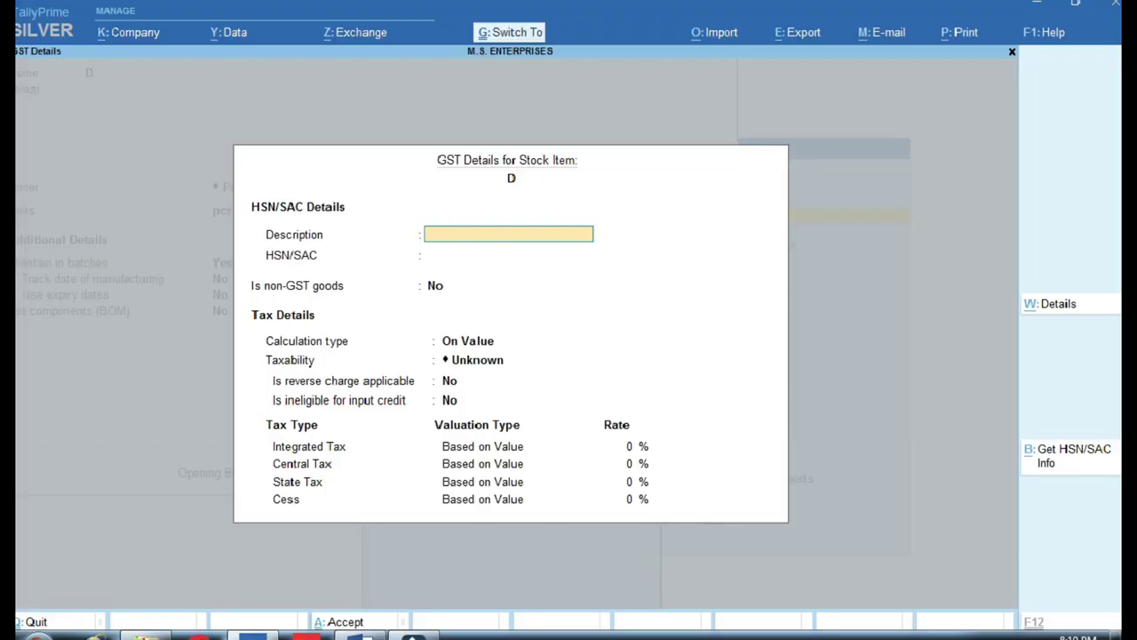
key(Return)
key(Return)
key(Return)
key(Return)
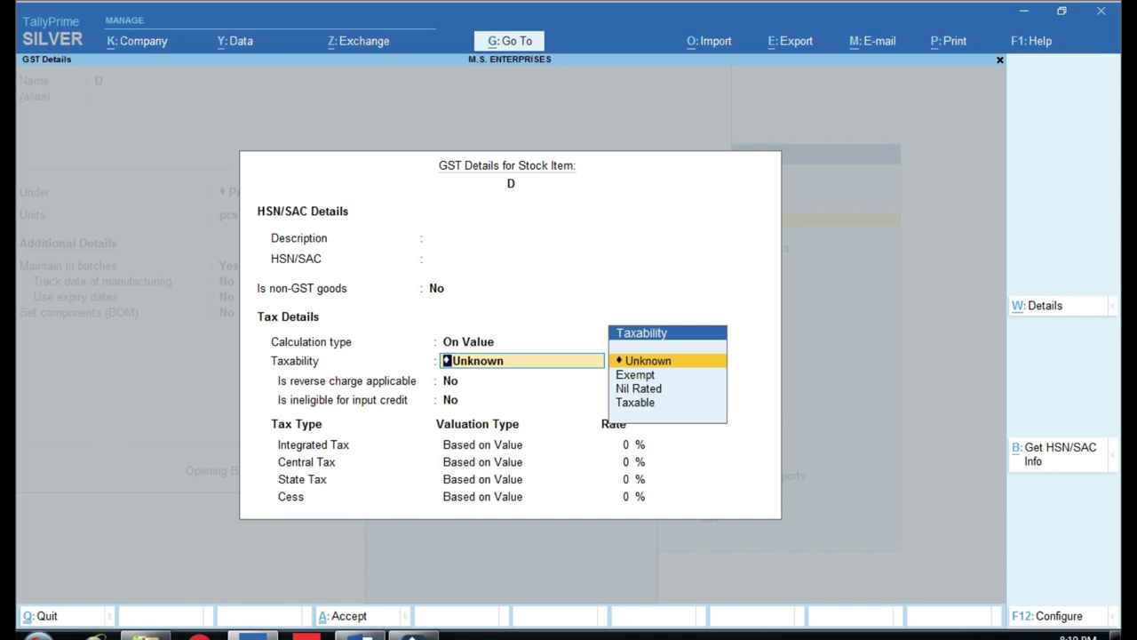
Step: Check the checklist's voucher number series point in Word, and discard the unfinished stock item in TallyPrime
click(382, 631)
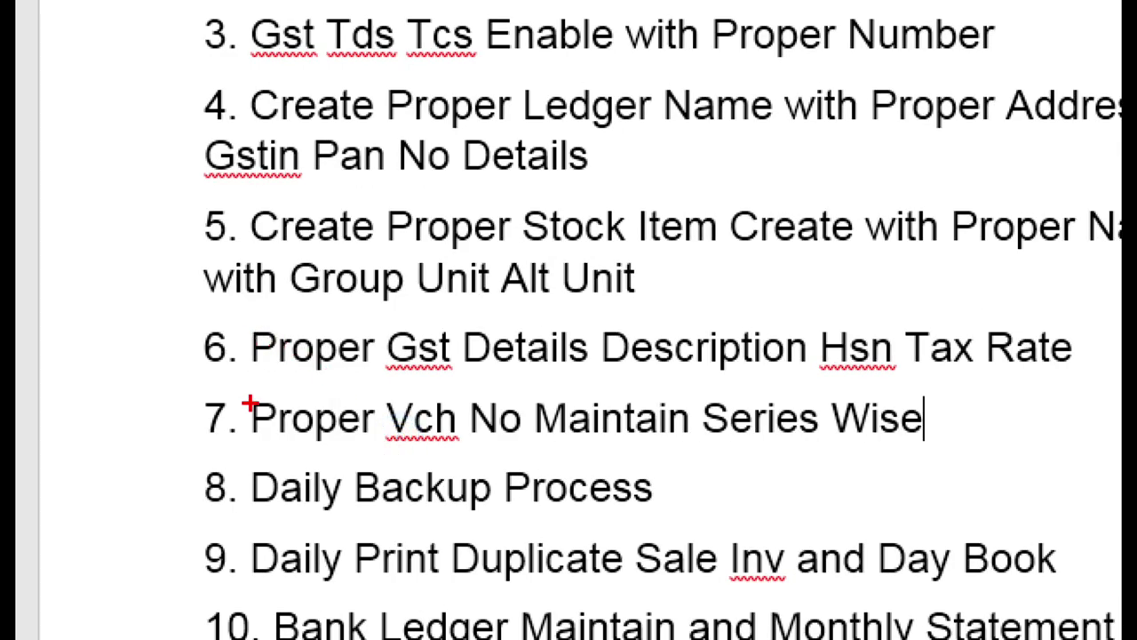
mouse_move(251, 394)
mouse_down()
mouse_move(737, 457)
mouse_move(924, 457)
mouse_up()
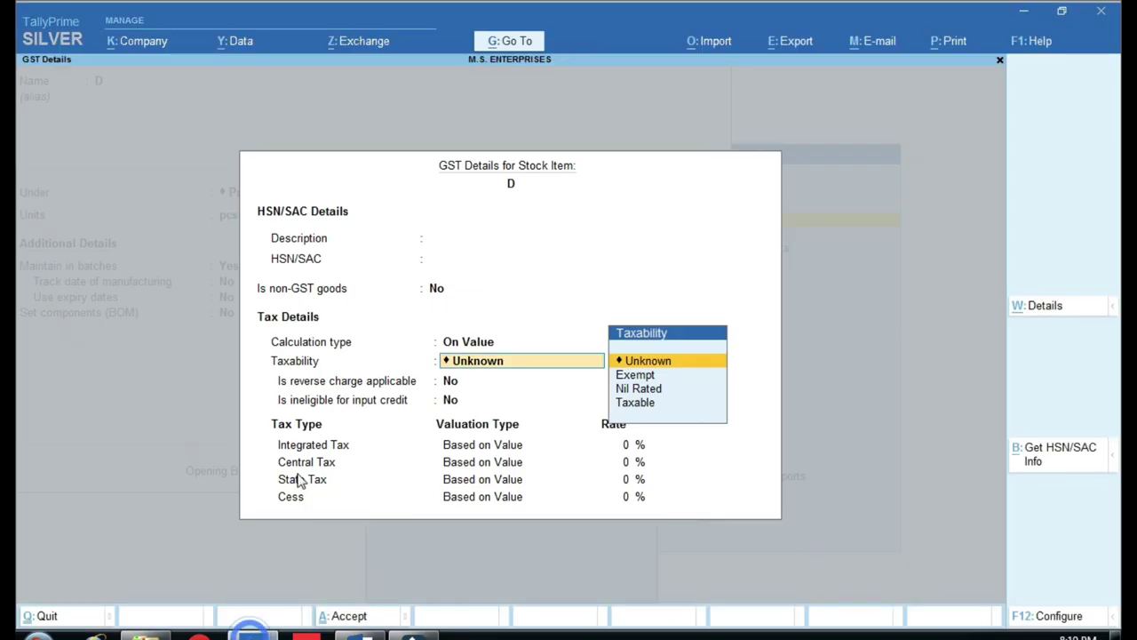
key(Escape)
key(Escape)
key(Escape)
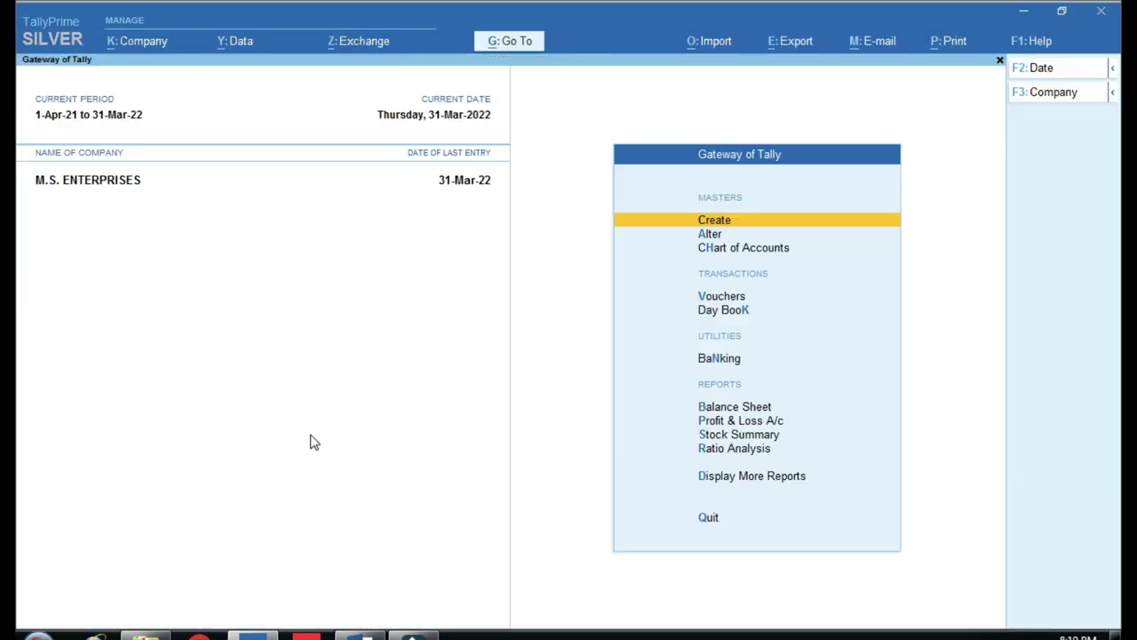
Step: Start a new Sales voucher with number 15, and switch the entry to a Receipt voucher
key(Down)
key(Down)
key(Down)
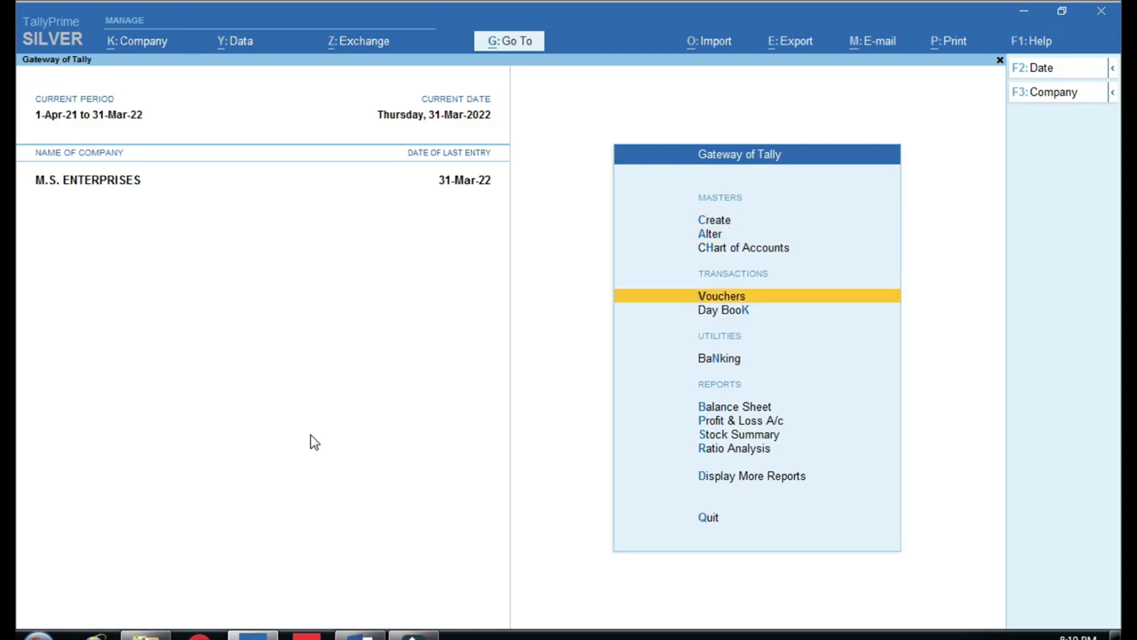
key(Return)
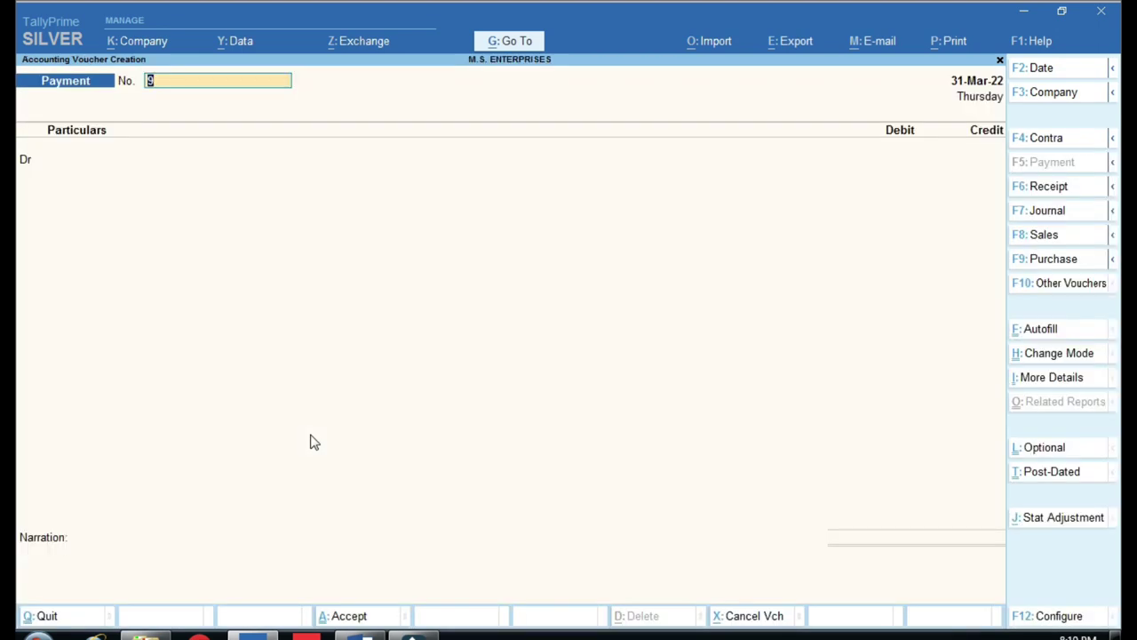
key(F8)
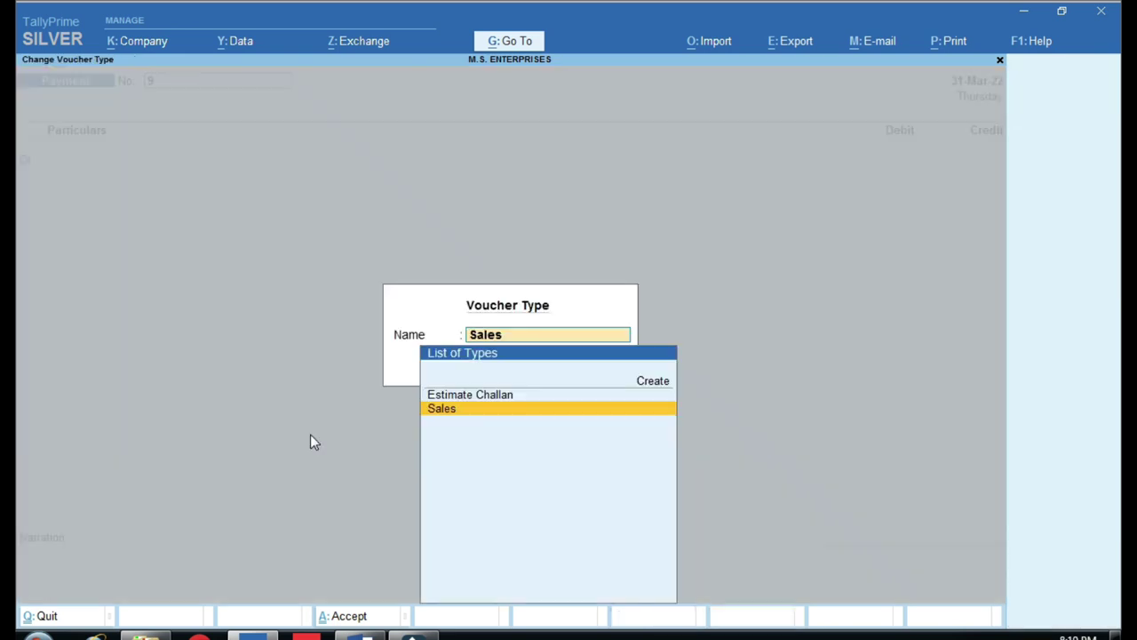
key(Return)
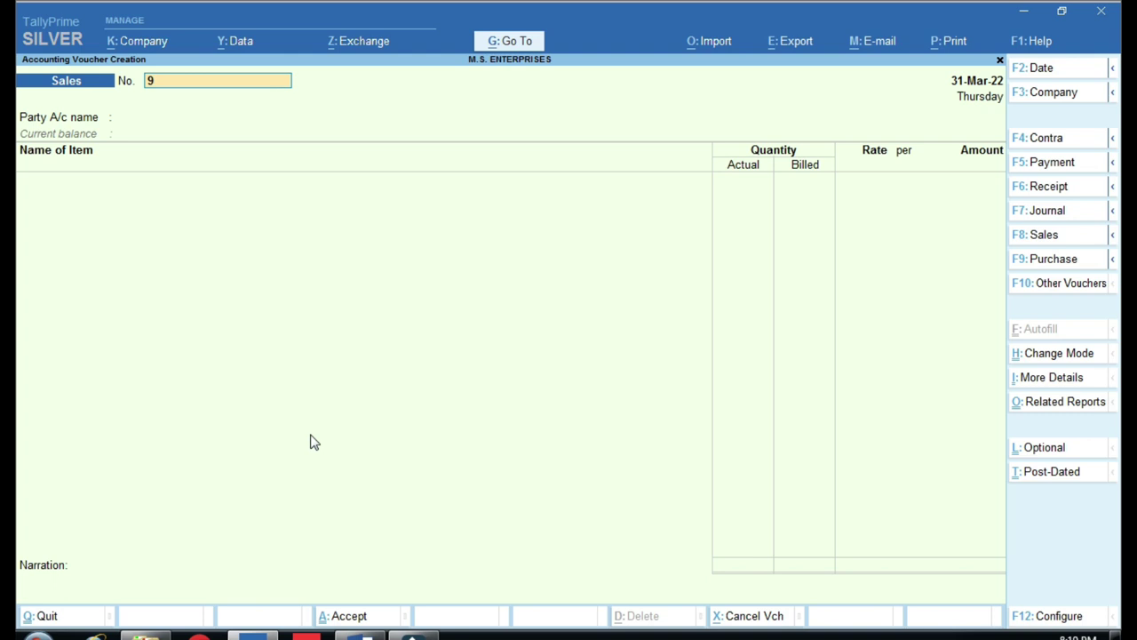
text(15)
key(Return)
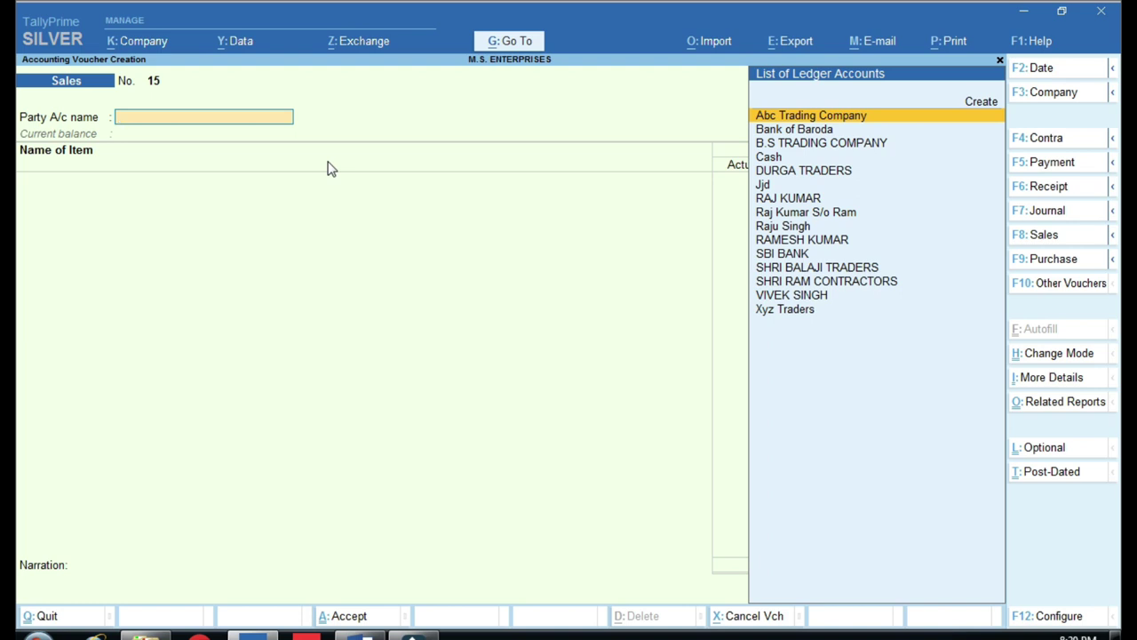
key(F6)
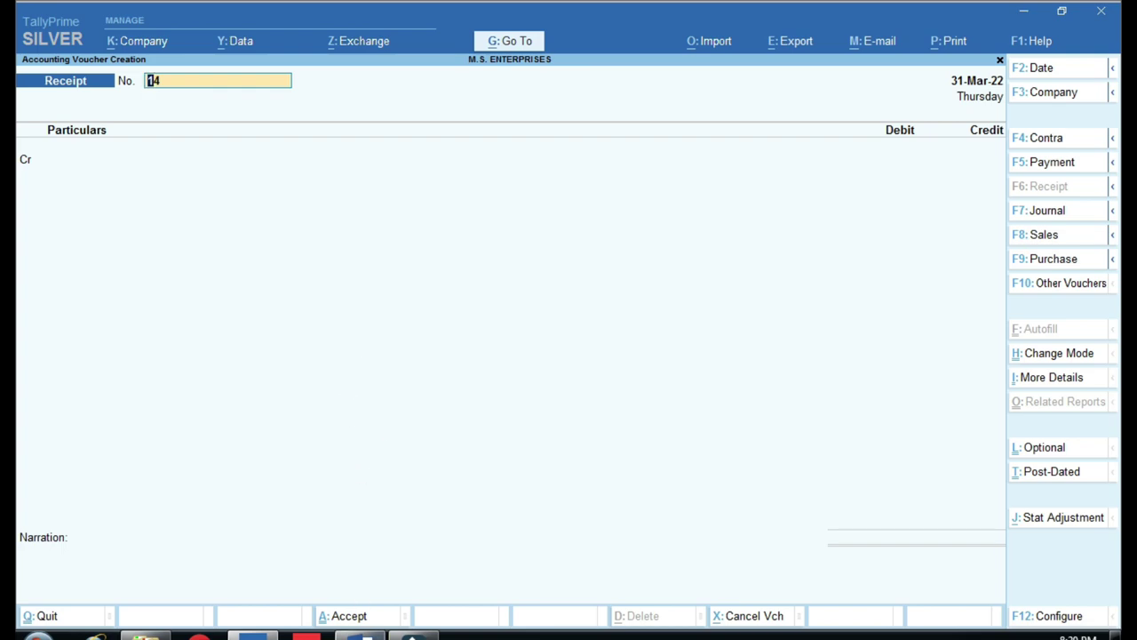
Step: Switch to Word and check the checklist's Daily Backup Process point
click(360, 632)
scroll(420, 417, down, 2)
scroll(419, 417, down, 1)
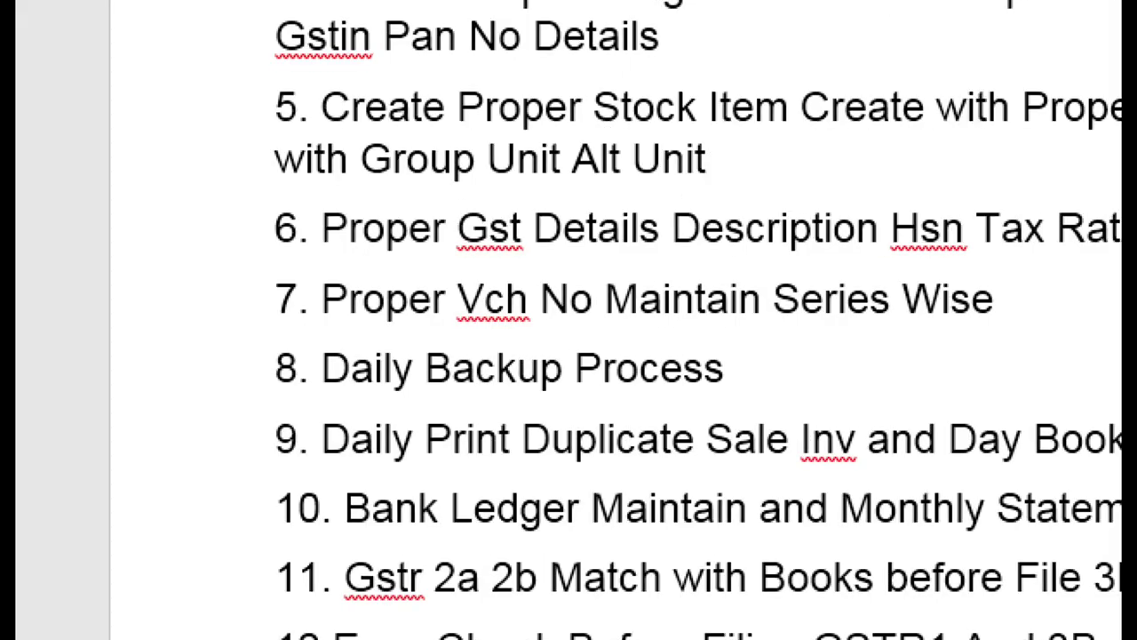
mouse_move(321, 342)
mouse_down()
mouse_move(383, 386)
mouse_move(758, 406)
mouse_up()
key(Escape)
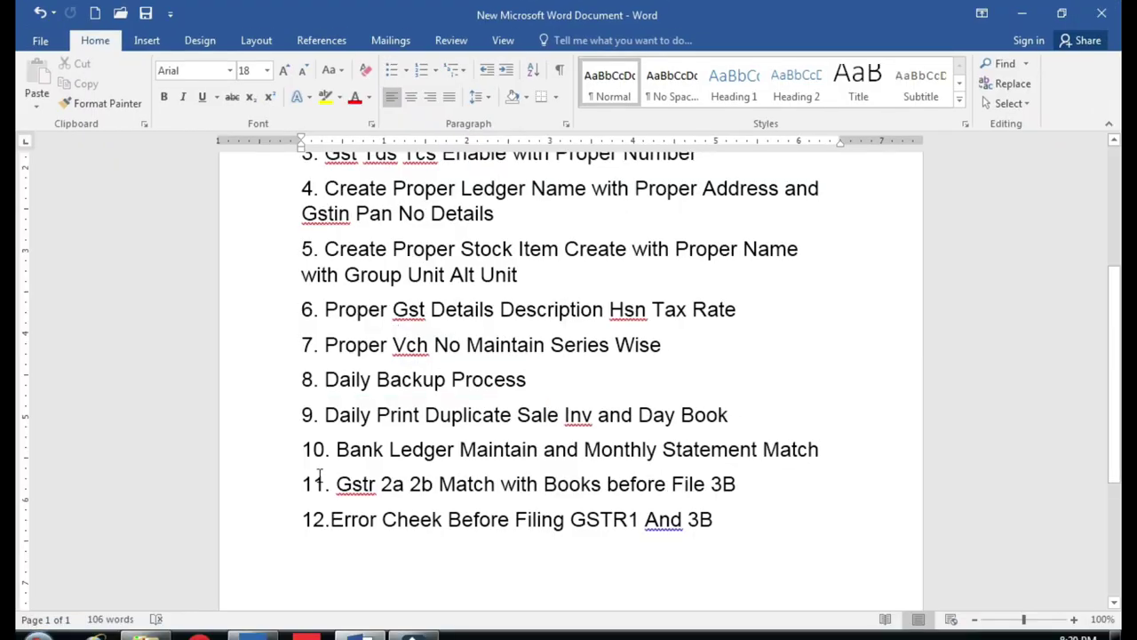
Step: Switch to TallyPrime and open the company data backup screen
click(253, 631)
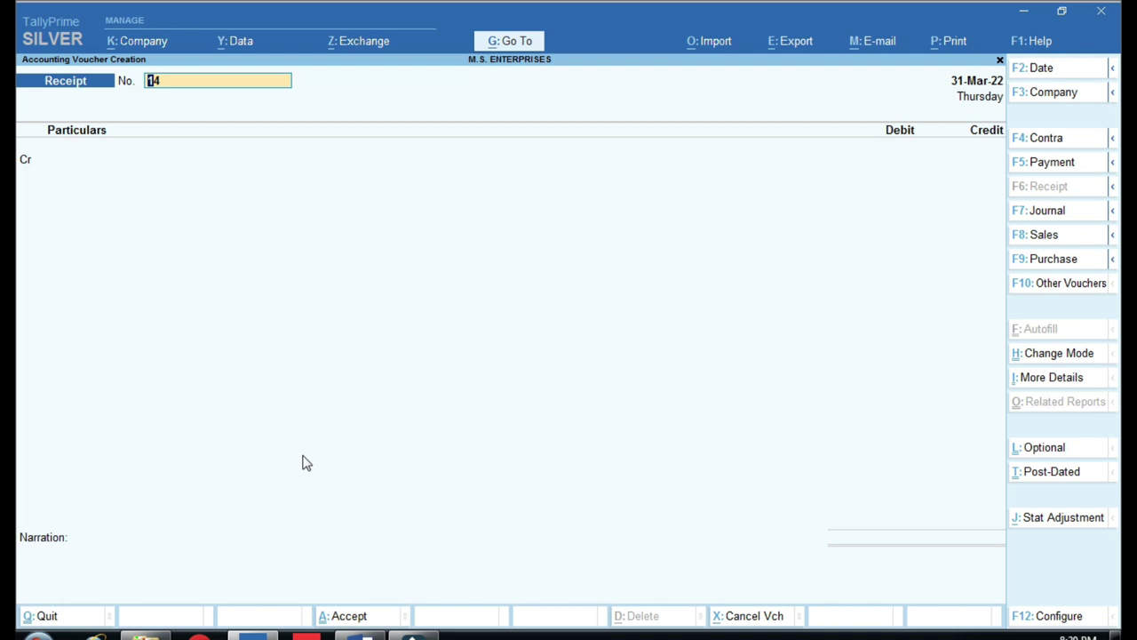
click(242, 42)
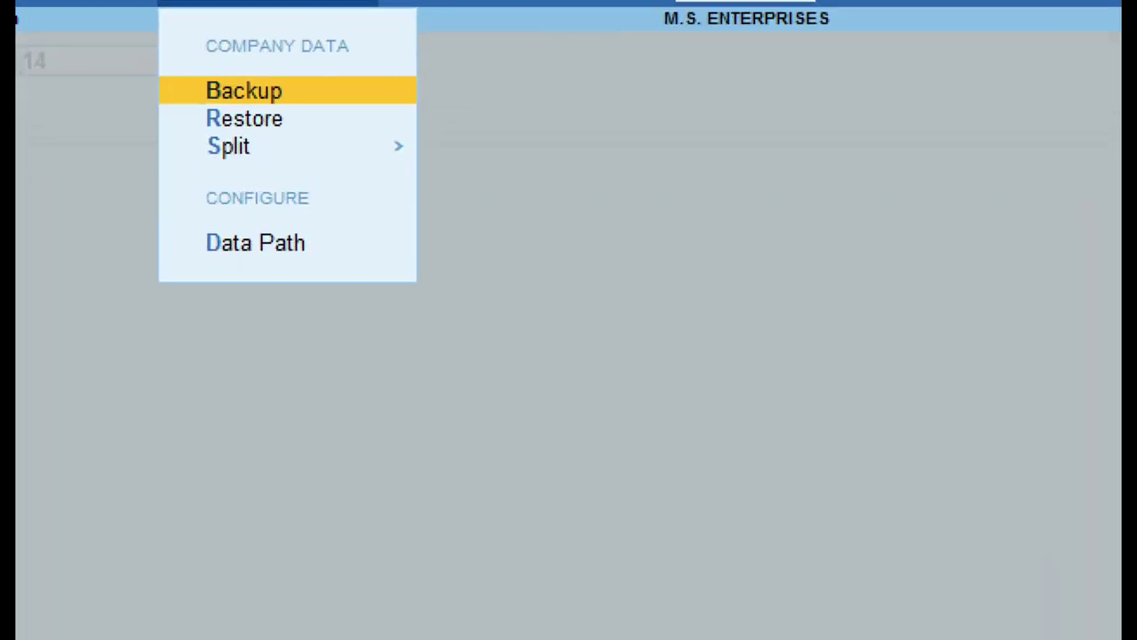
click(270, 94)
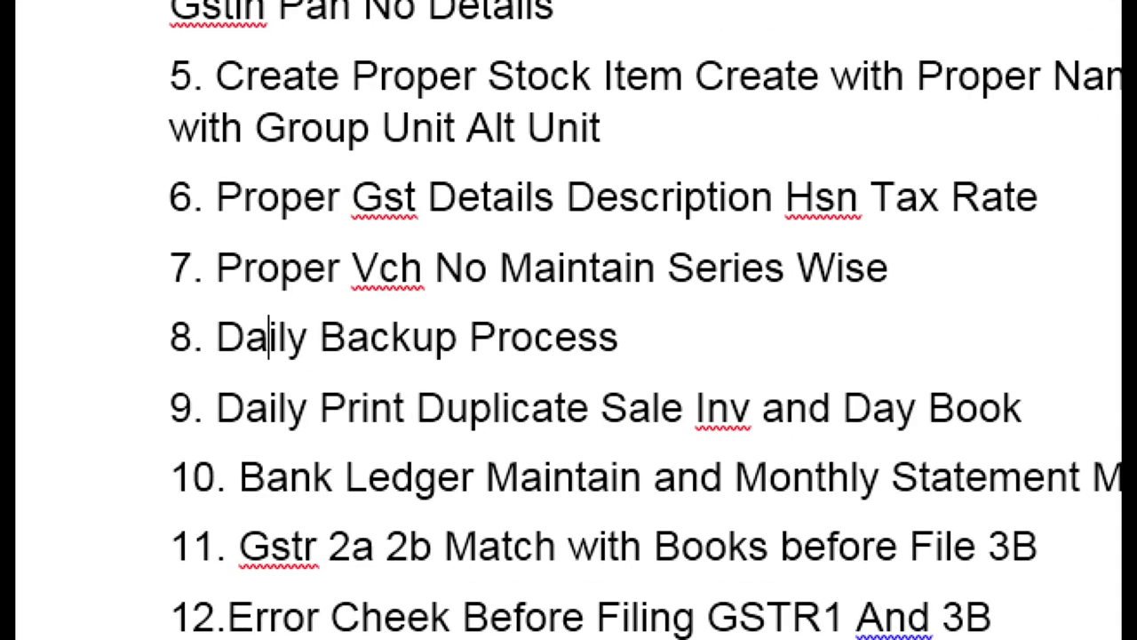
Step: Check the checklist's daily sales invoice and day book printing point in Word, and leave the backup screen for the Day Book in TallyPrime
drag(189, 382, 988, 464)
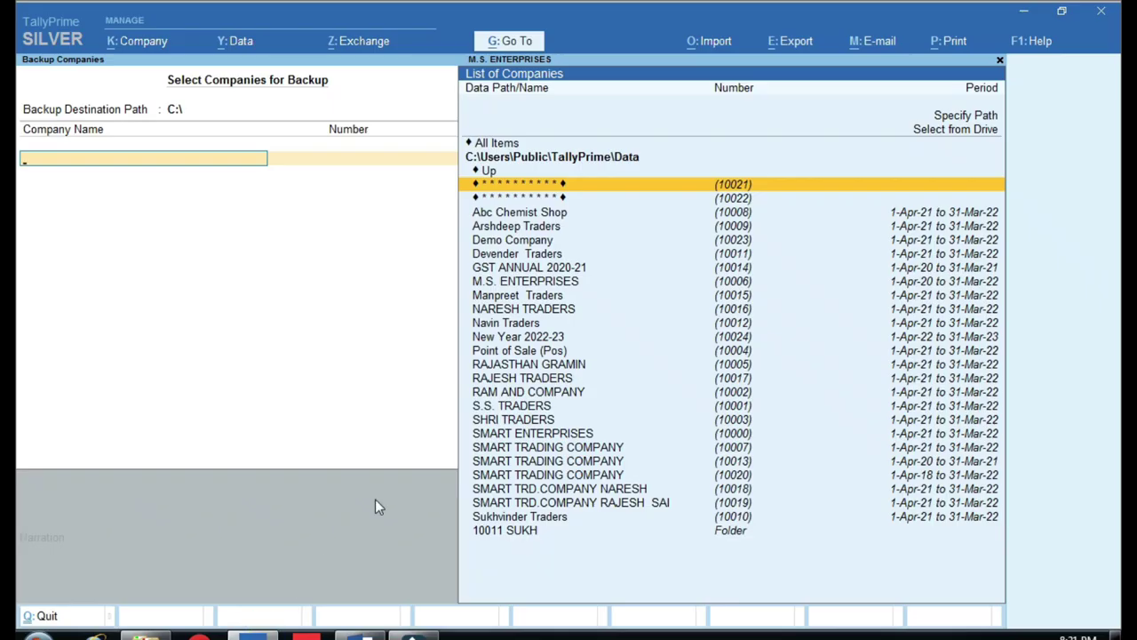
key(Escape)
key(Return)
key(Escape)
key(Return)
key(Escape)
key(Escape)
key(k)
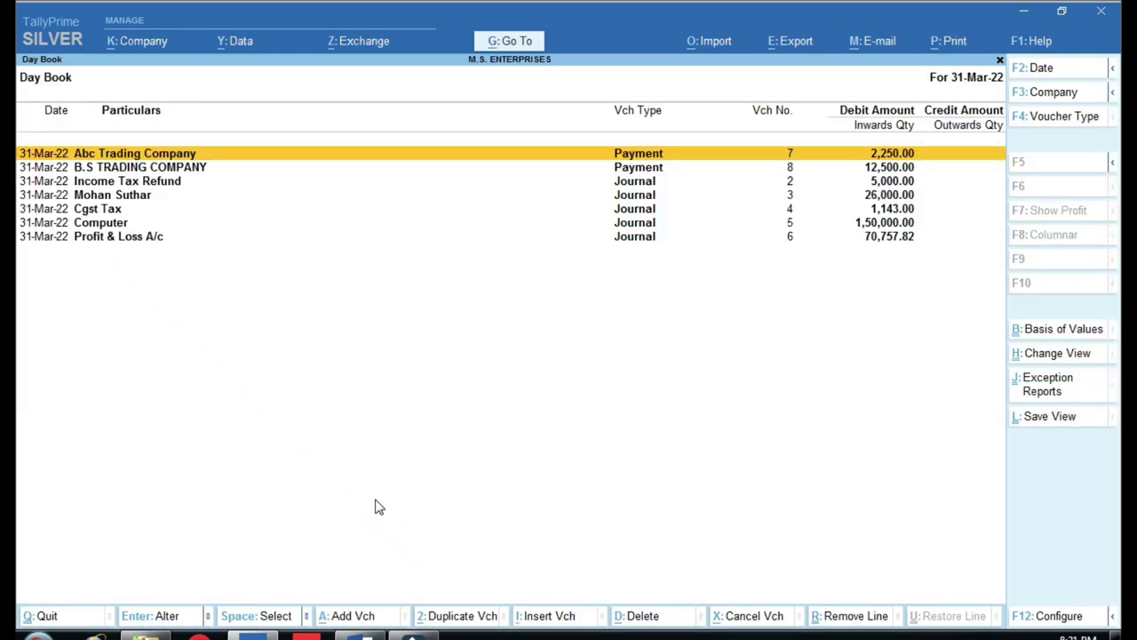
Step: Set the Day Book period to 1-Apr-21 to 31-Mar-22 and open Sales voucher 7 dated 5-Feb-22
key(F2)
key(Return)
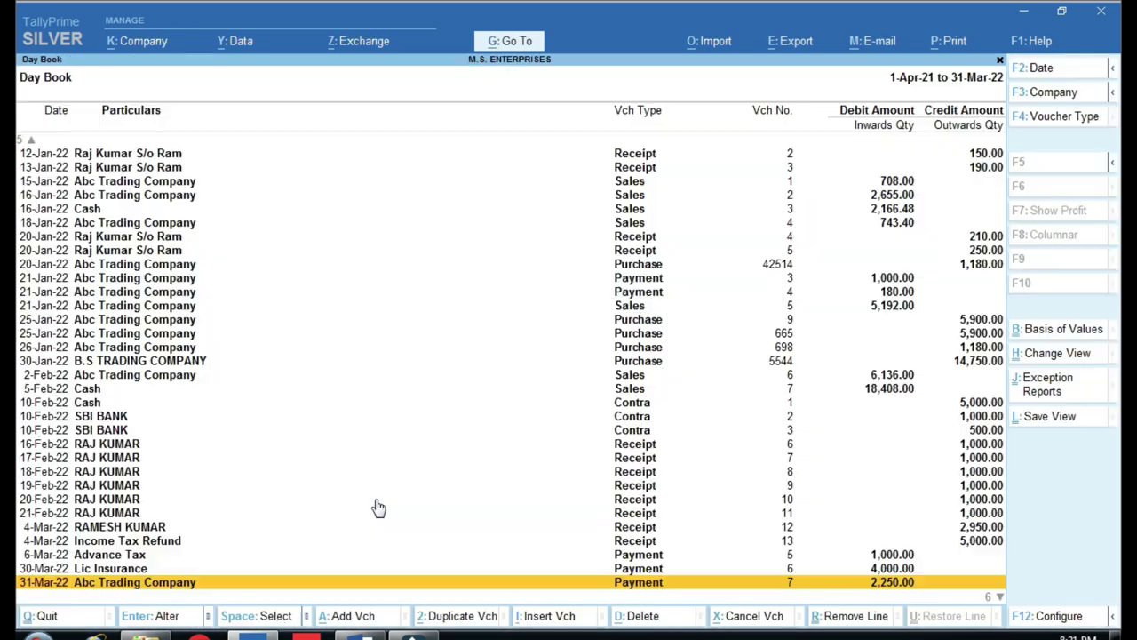
key(Up)
key(Up)
key(Up)
key(Up)
key(Up)
key(Up)
key(Up)
key(Up)
key(Up)
key(Up)
key(Up)
key(Up)
key(Up)
key(Up)
key(Up)
key(Down)
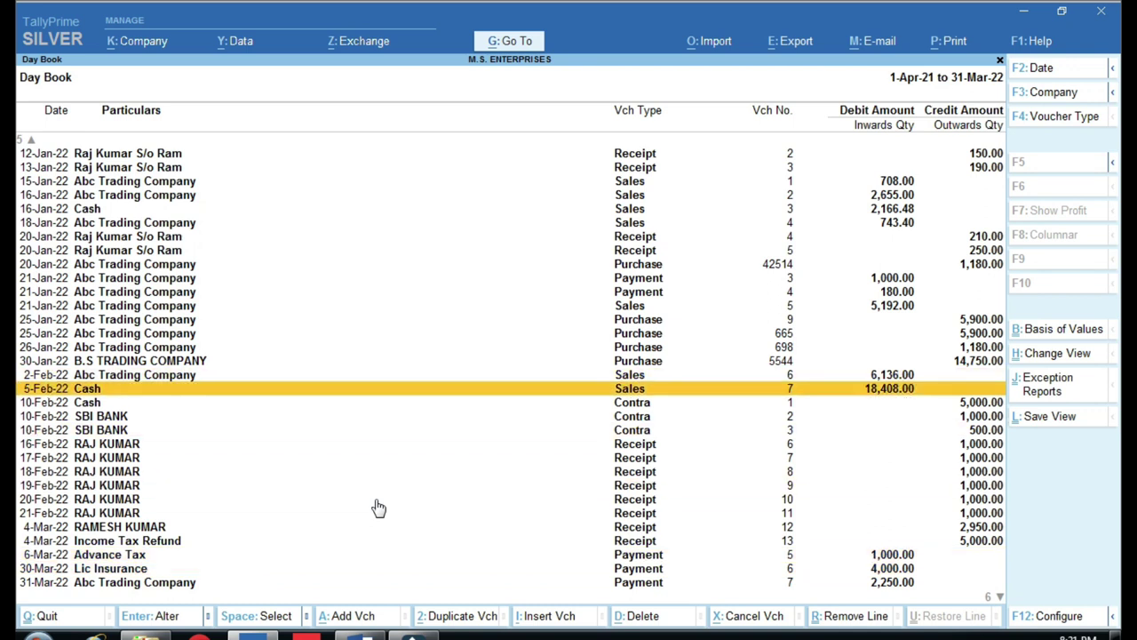
key(Return)
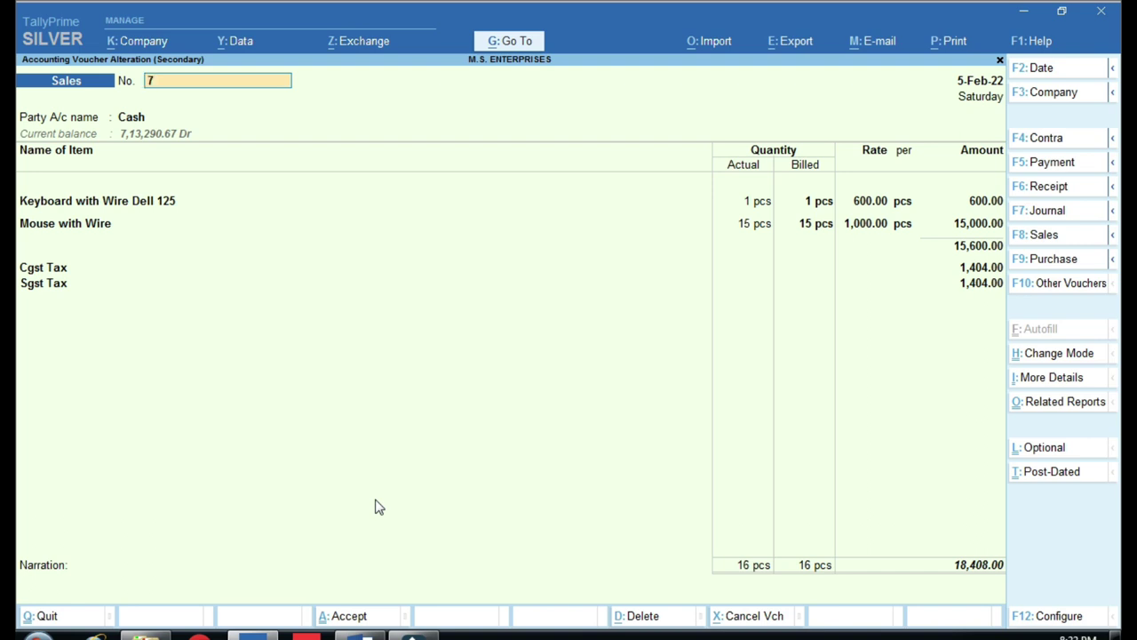
Step: Leave the sales voucher without saving and reopen the Day Book from the Gateway of Tally
key(Escape)
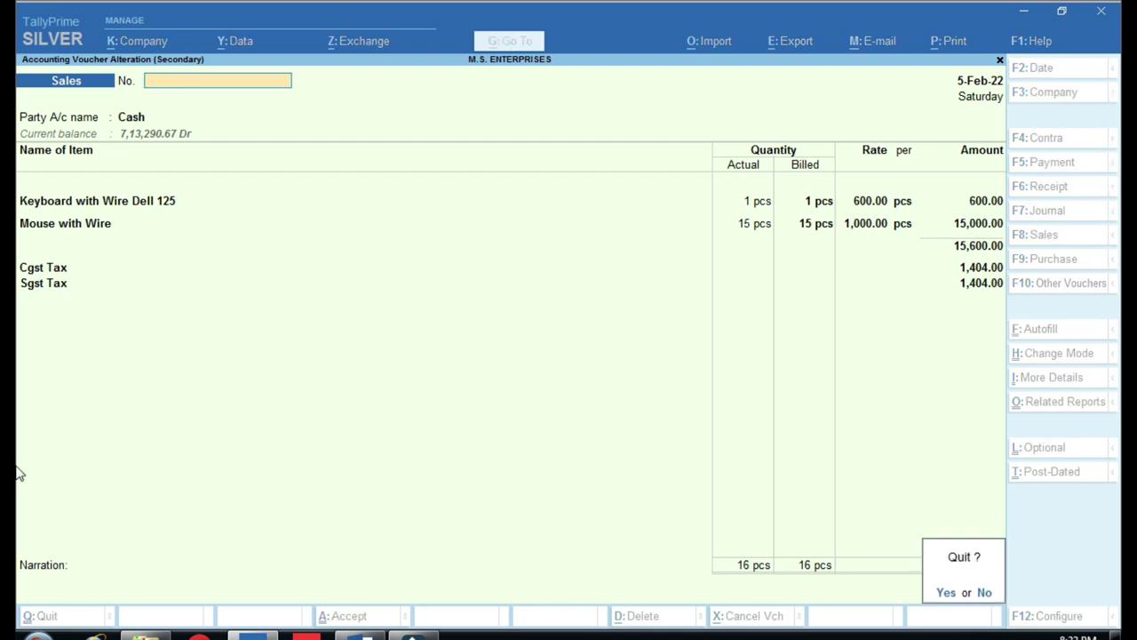
key(y)
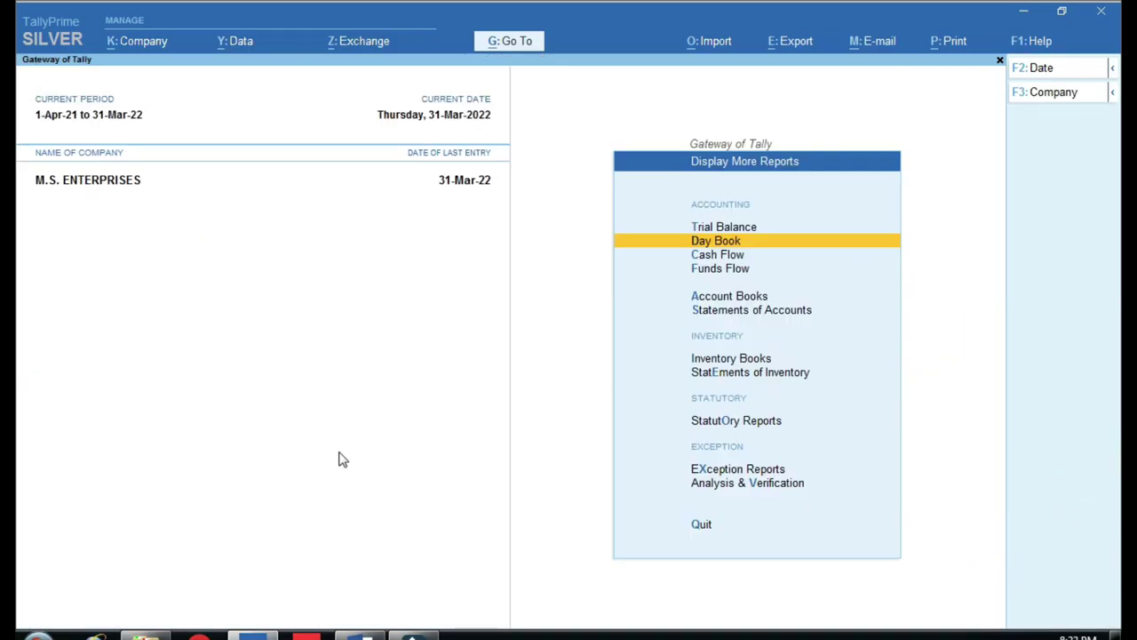
key(Escape)
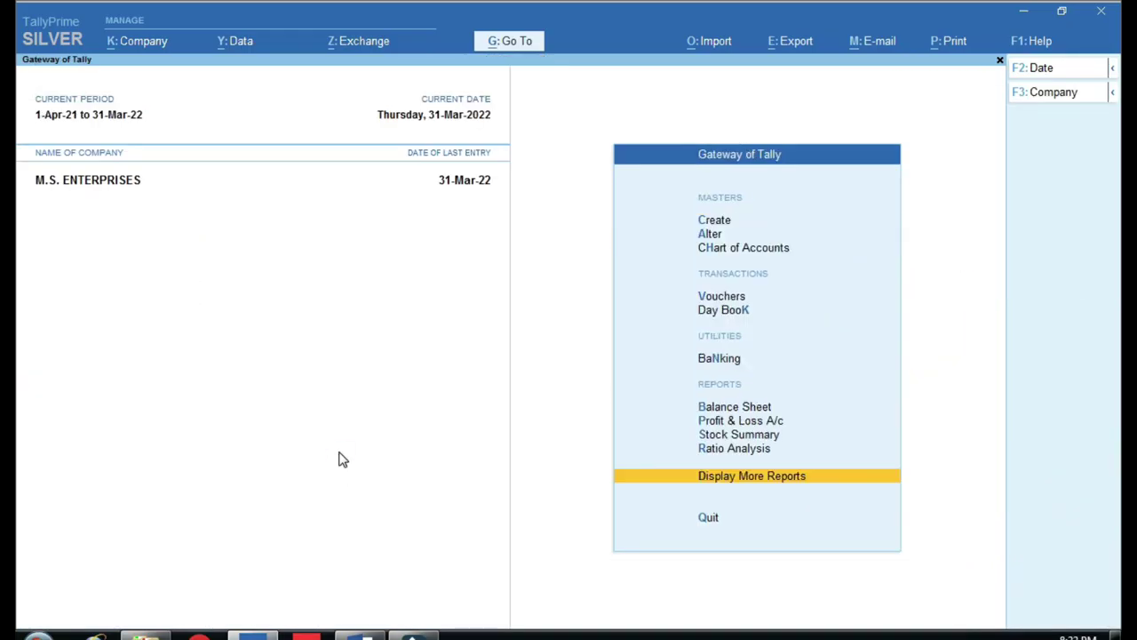
key(Home)
key(Down)
key(Down)
key(Down)
key(Down)
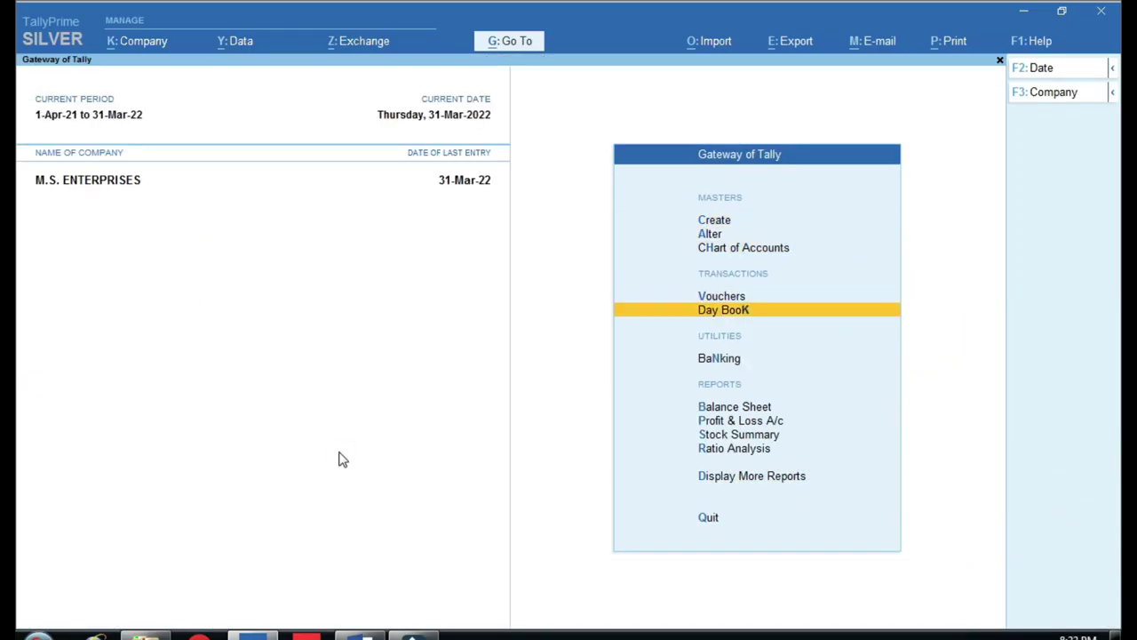
key(Return)
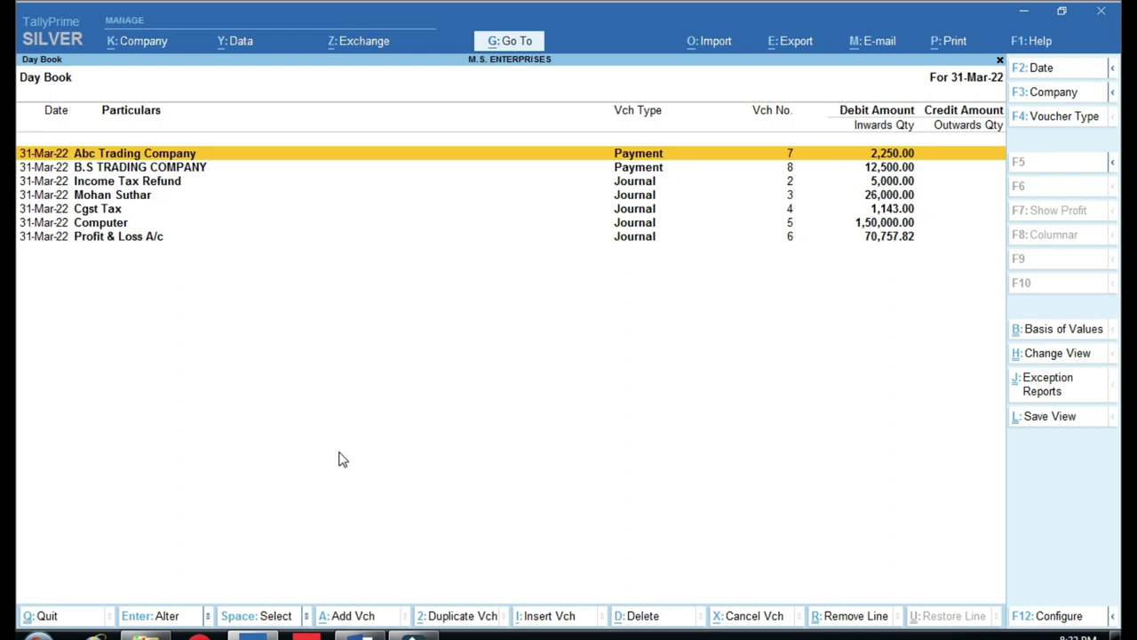
Step: Review the checklist's remaining points in Word on bank statement matching, GSTR 2A/2B matching and error checks before filing
click(364, 635)
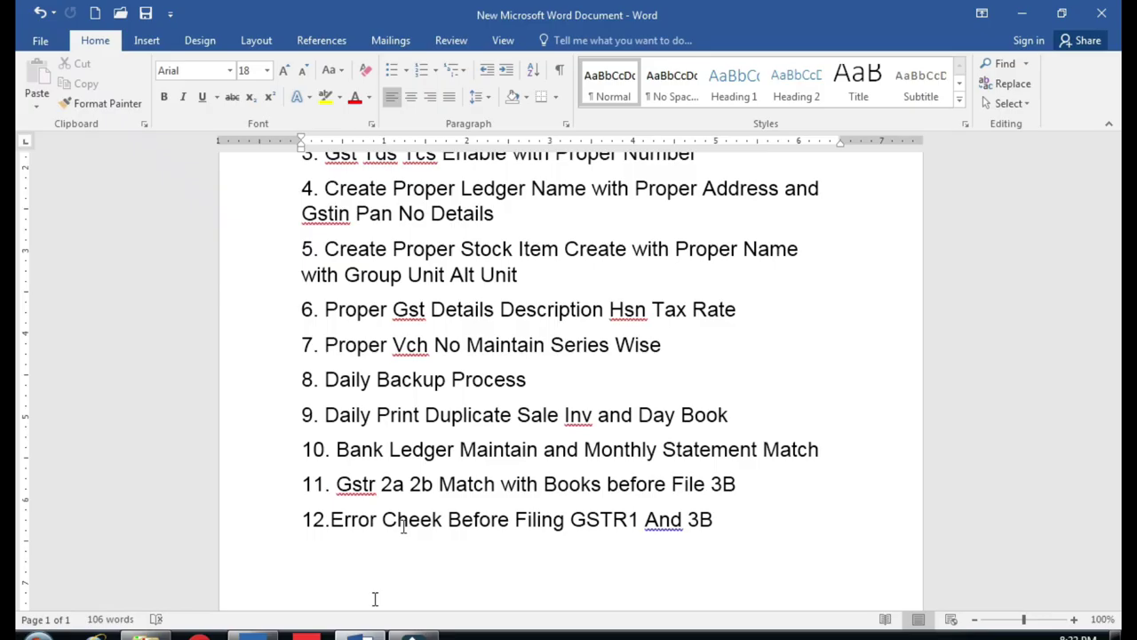
scroll(489, 422, down, 1)
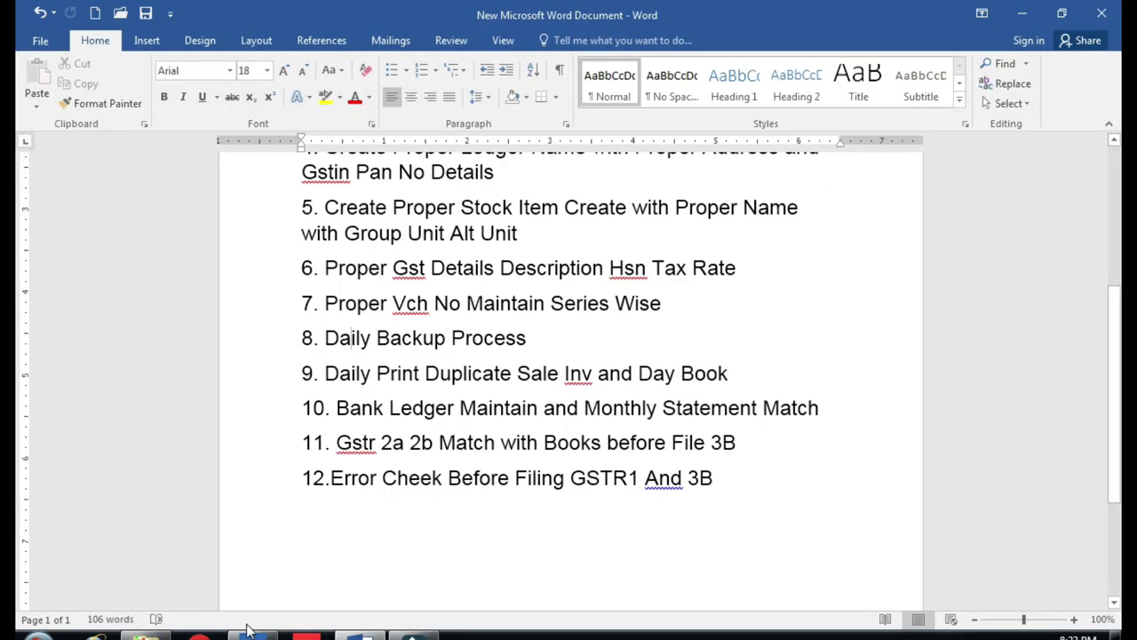
key(alt+Tab)
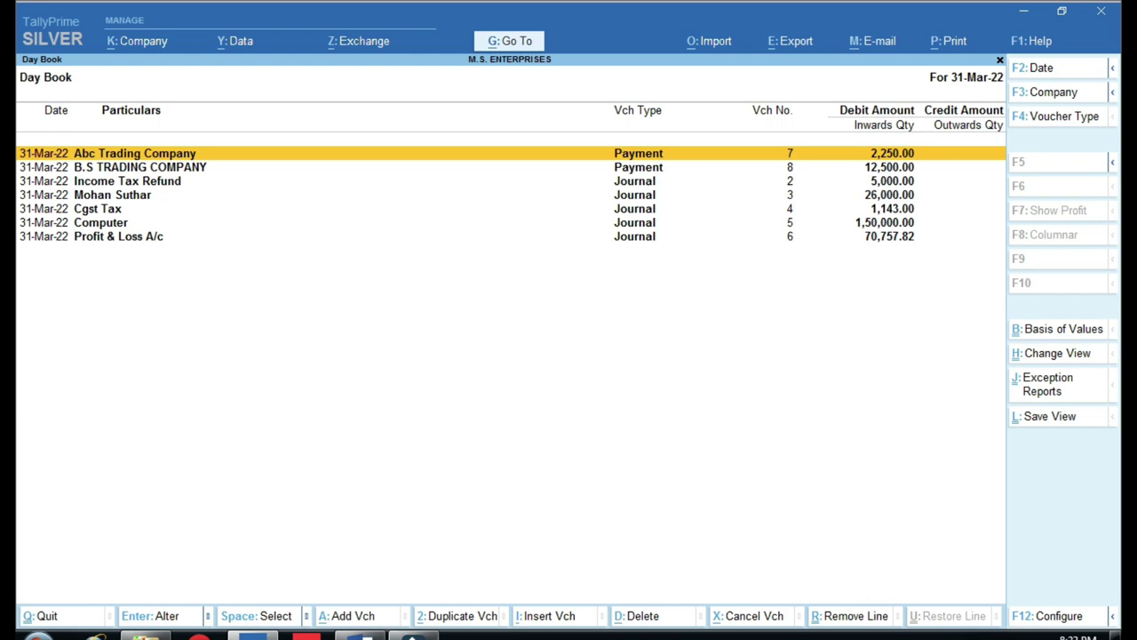
click(359, 632)
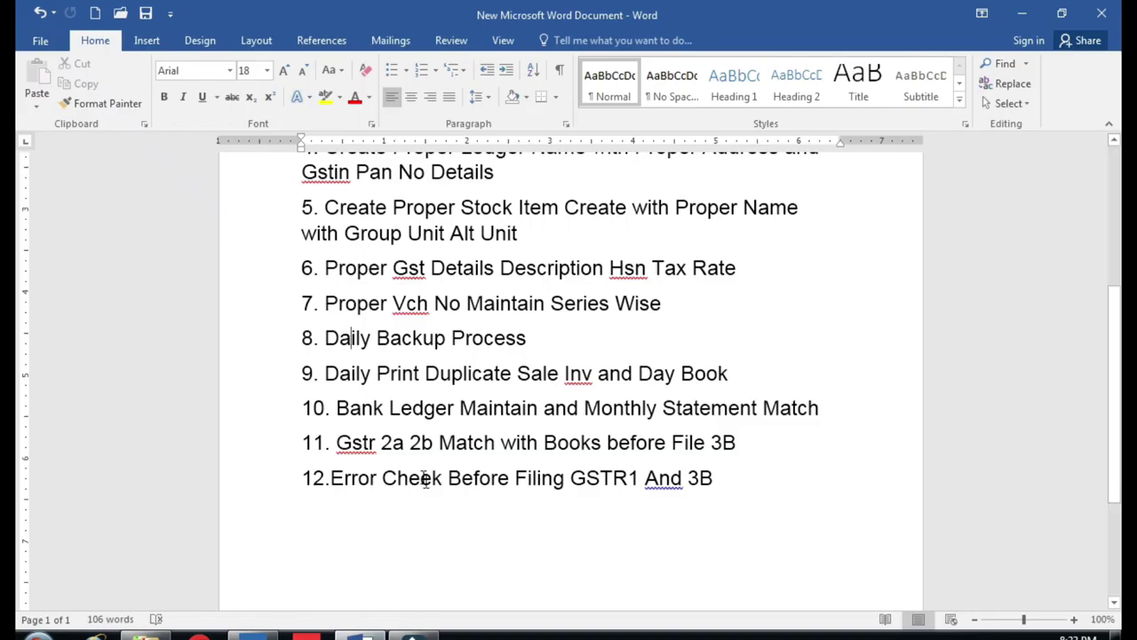
Step: Check the checklist's last point in Word on errors before filing GSTR1 and 3B, and leave TallyPrime's Day Book for the Gateway of Tally
scroll(389, 484, down, 1)
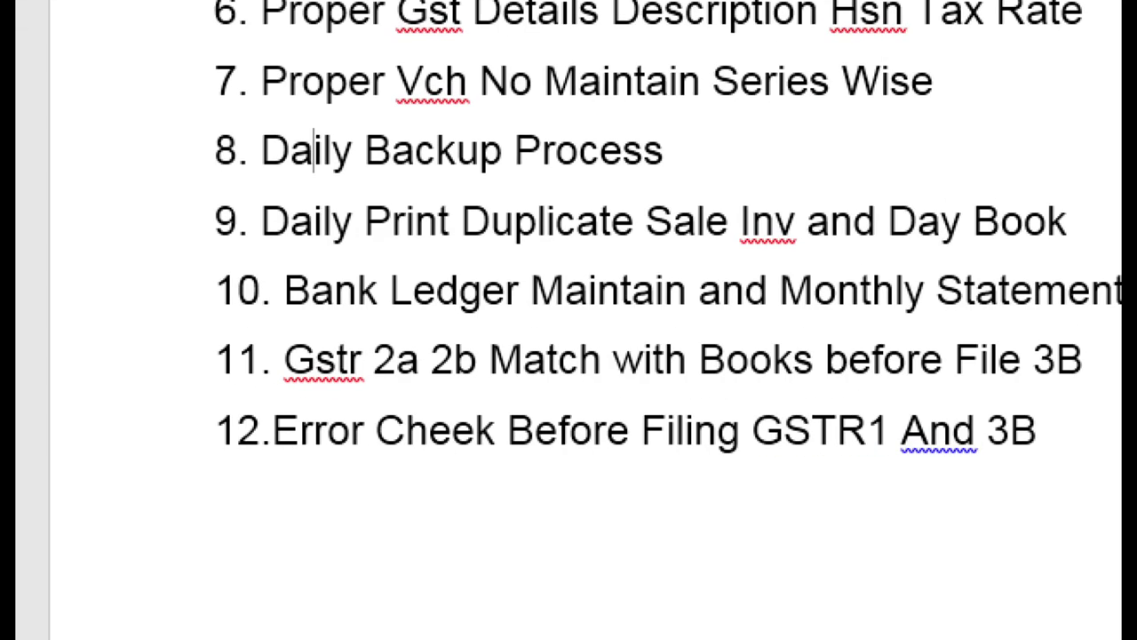
mouse_move(171, 334)
mouse_down()
mouse_move(347, 401)
mouse_move(1019, 389)
mouse_up()
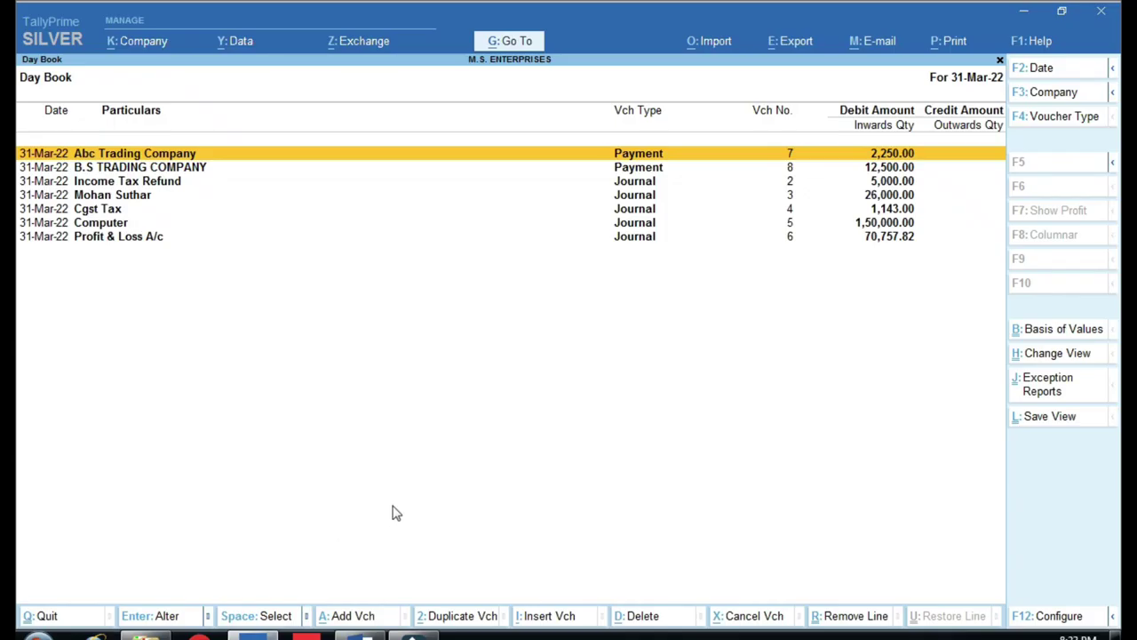
key(Escape)
key(Escape)
key(Escape)
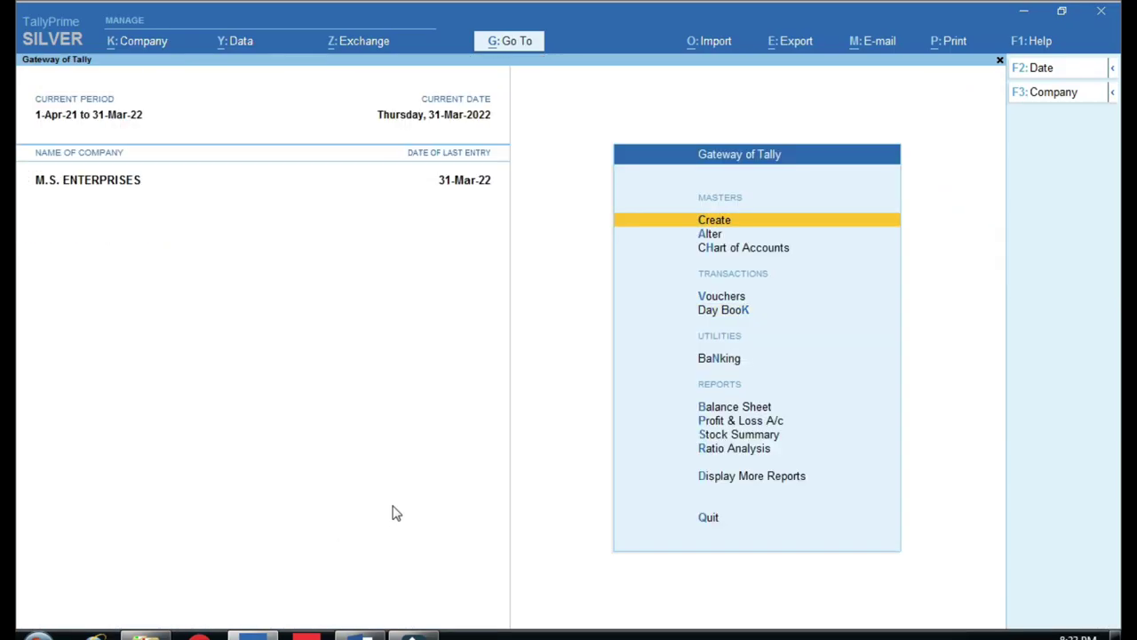
Step: Open the list of GST reports among the statutory reports from the Gateway of Tally
key(Down)
key(Down)
key(Down)
key(Down)
key(Down)
key(d)
key(Down)
key(Down)
key(Down)
key(Down)
key(Down)
key(Down)
key(Down)
key(Down)
key(Down)
key(Up)
key(Return)
key(Return)
Step: Open the GSTR-3B report for the period 1-Apr-21 to 31-Mar-22 and go to the taxable local purchase line
key(Down)
key(Down)
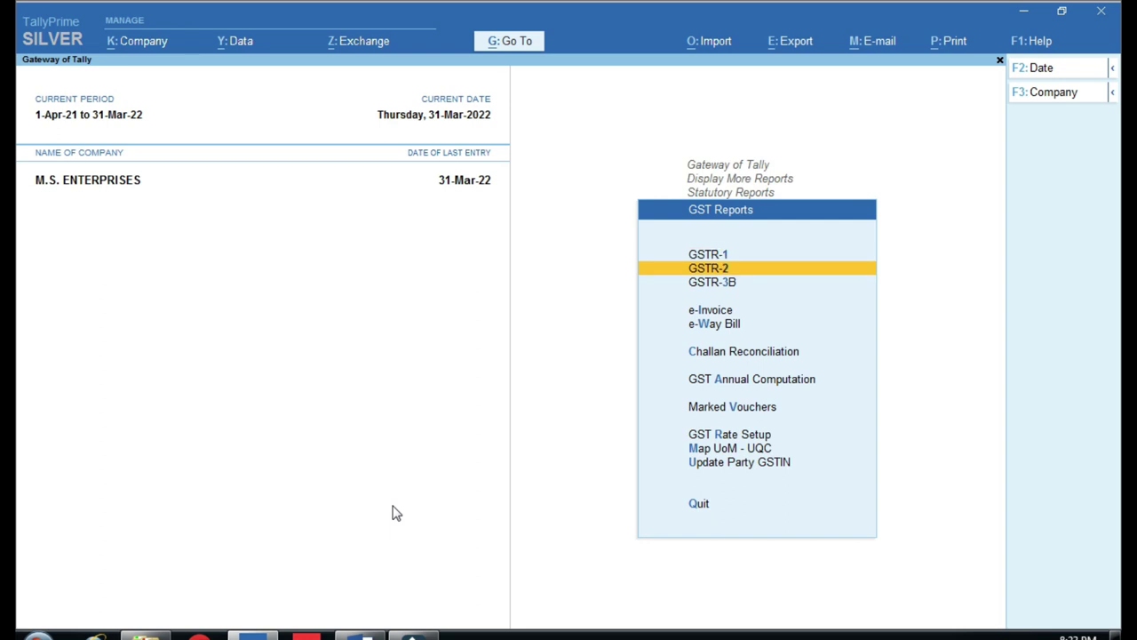
key(Return)
key(F2)
text(1-4-21)
key(Return)
text(31-3-22)
key(Return)
key(Down)
key(Down)
key(Down)
key(Up)
key(Down)
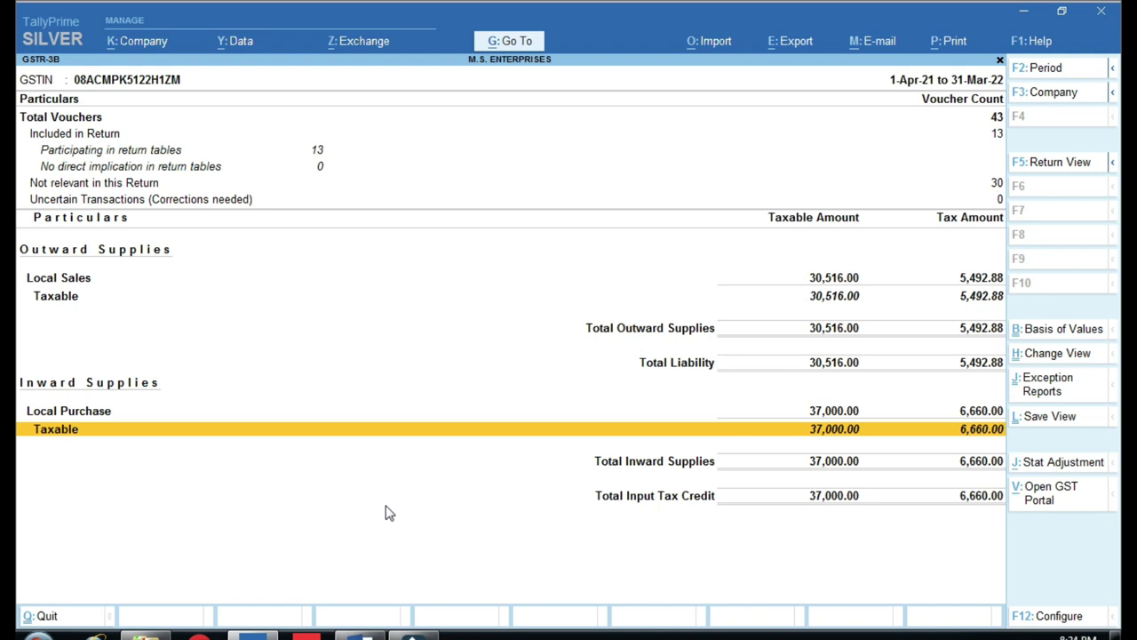
Step: Reread the checklist's error check point in Word and examine the Uncertain Transactions line of the GSTR-3B report in TallyPrime
click(367, 633)
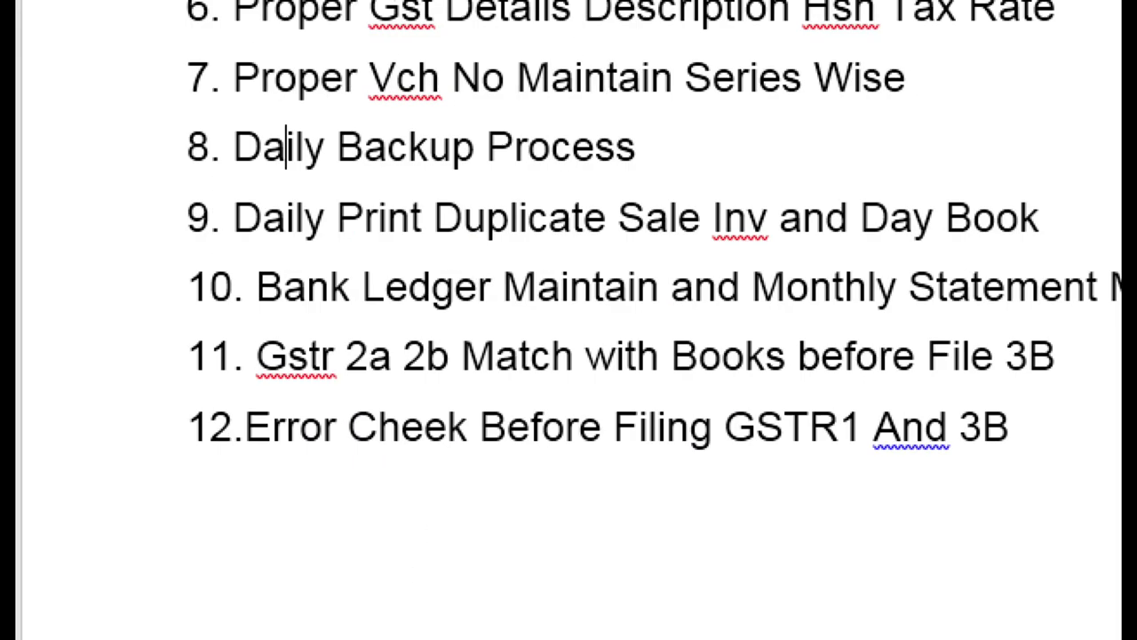
click(415, 446)
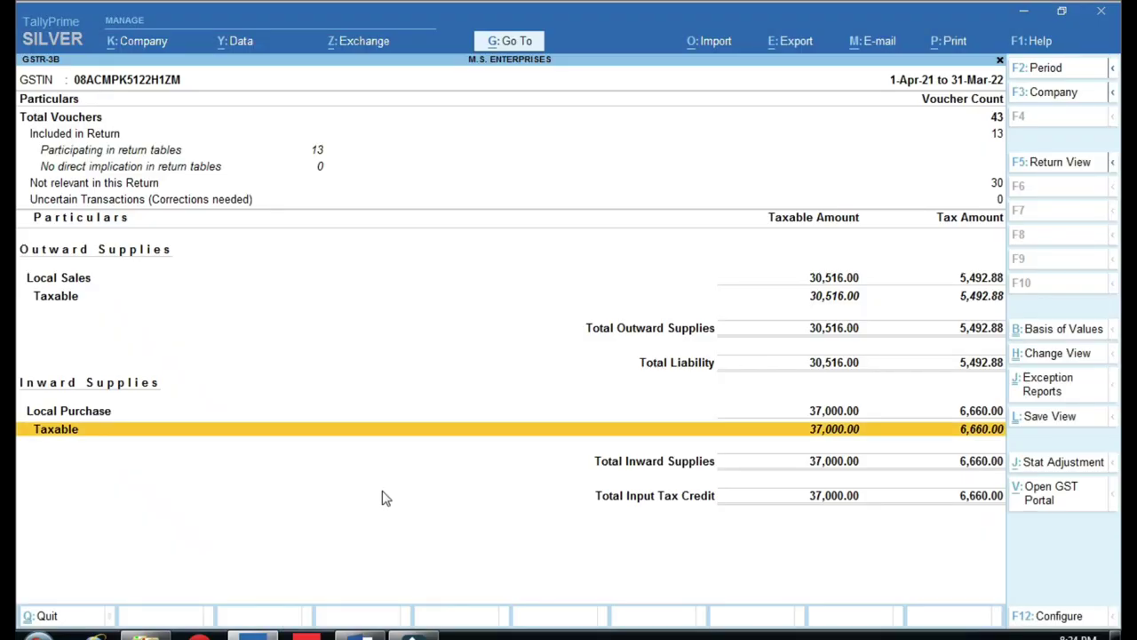
key(ctrl+1)
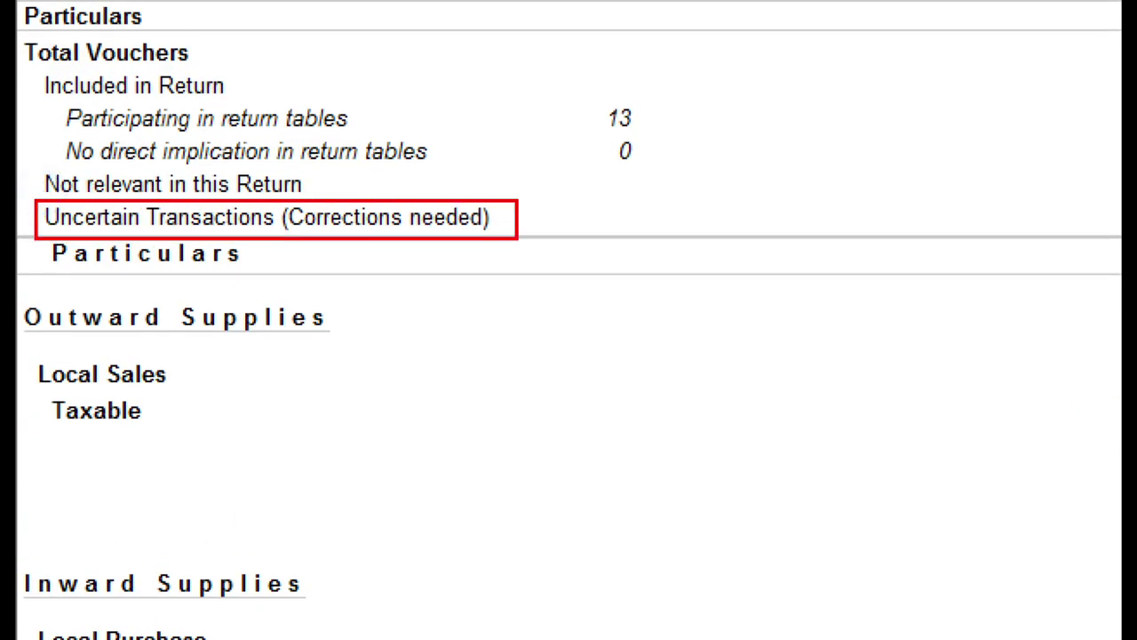
key(ctrl)
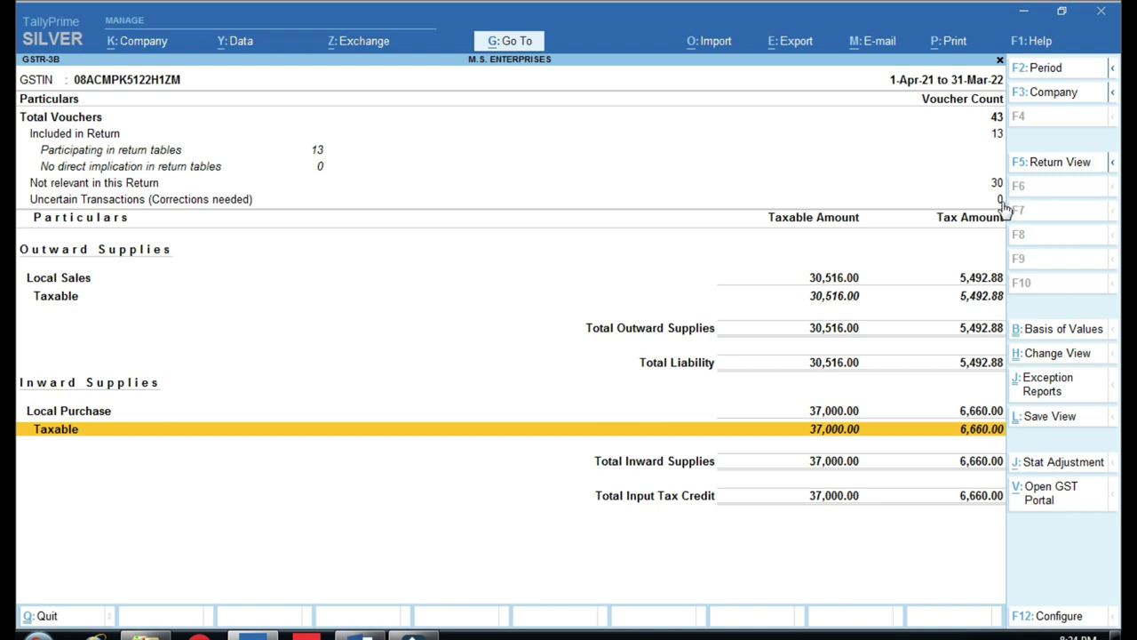
Step: Switch back to the Word checklist and review it from its title and first points
click(358, 631)
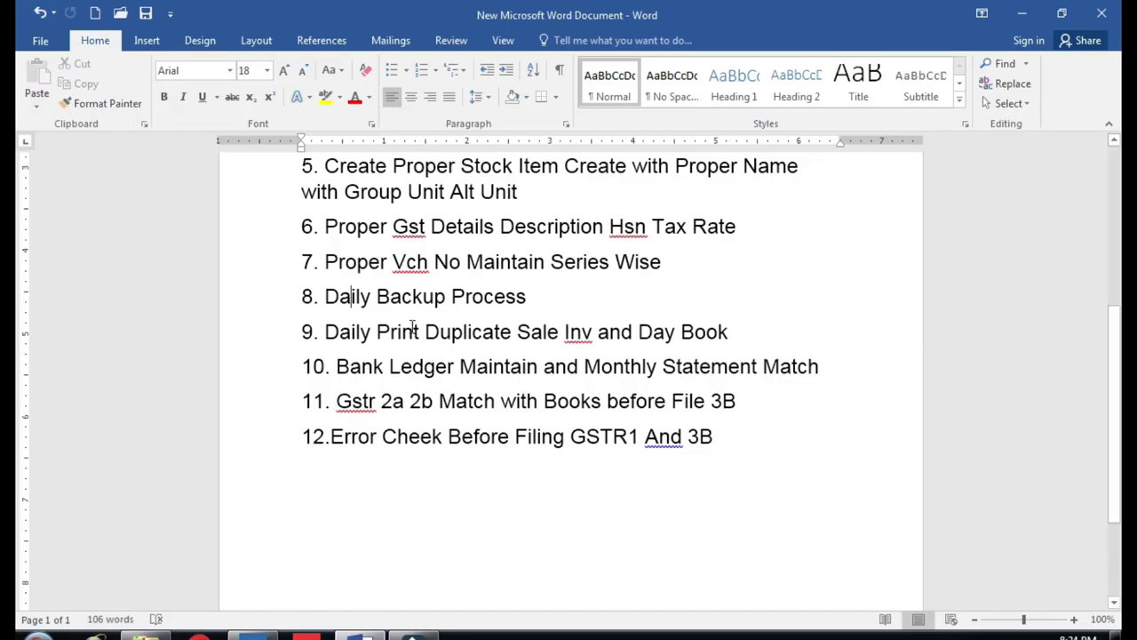
scroll(412, 327, up, 6)
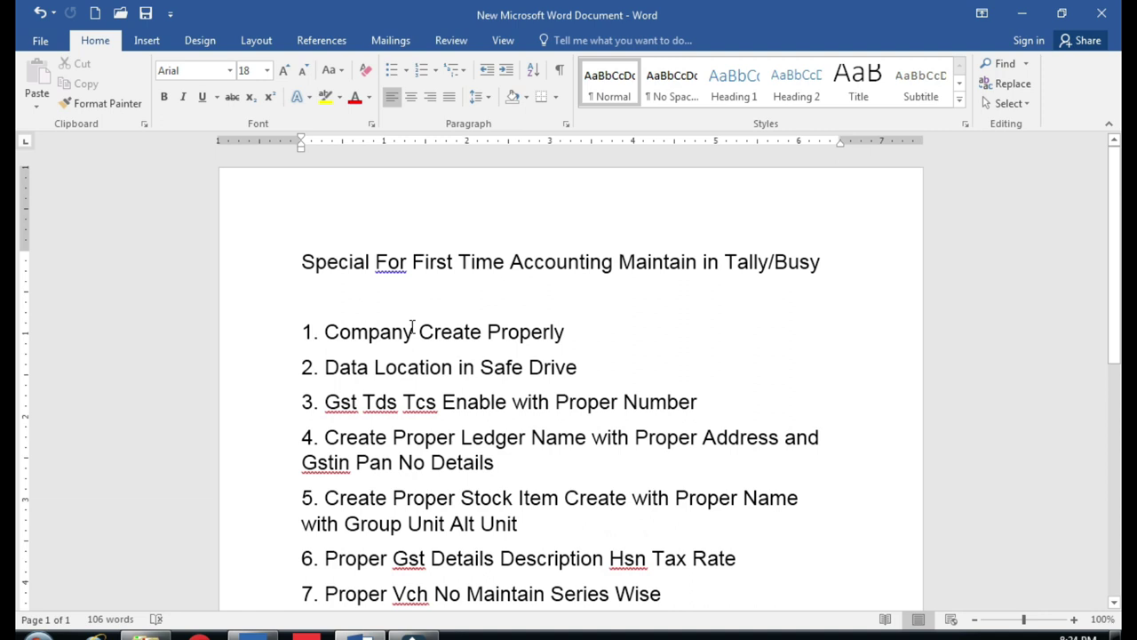